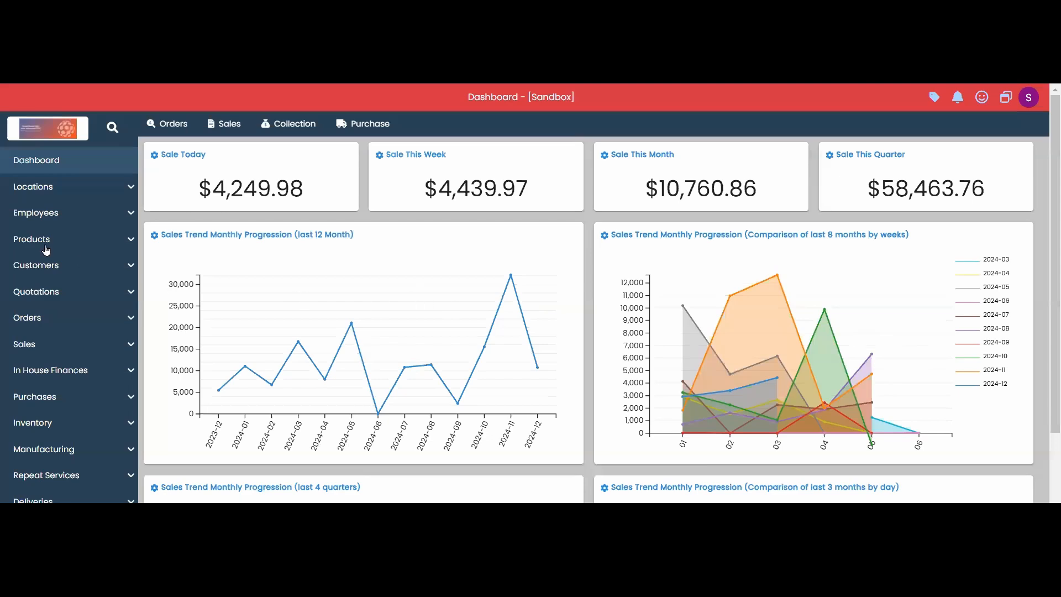
Create a new purchase and choose GE as the supplier.
scroll(49, 248, down, 5)
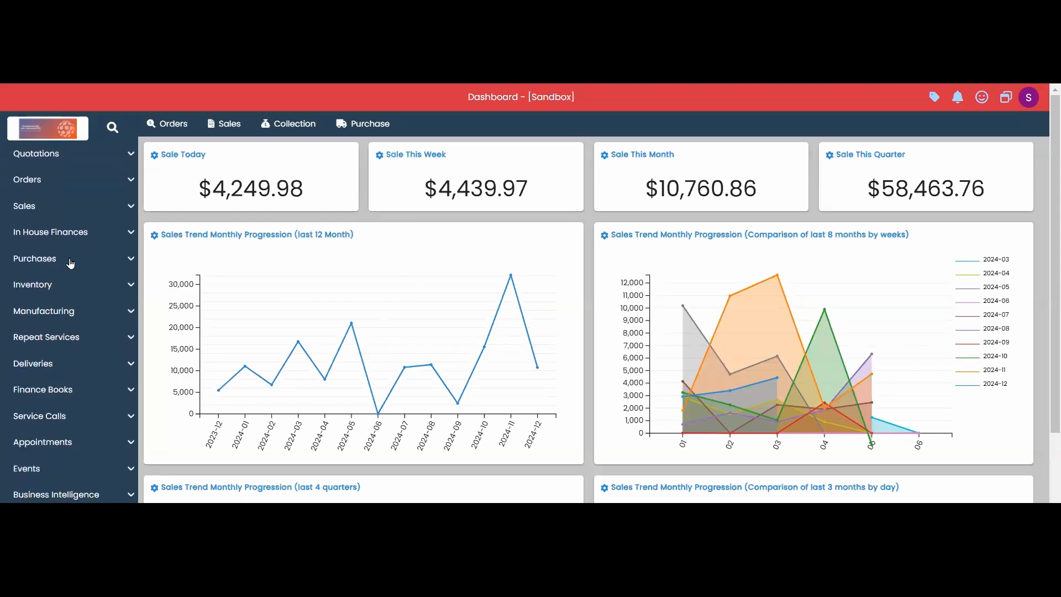
click(70, 260)
click(72, 337)
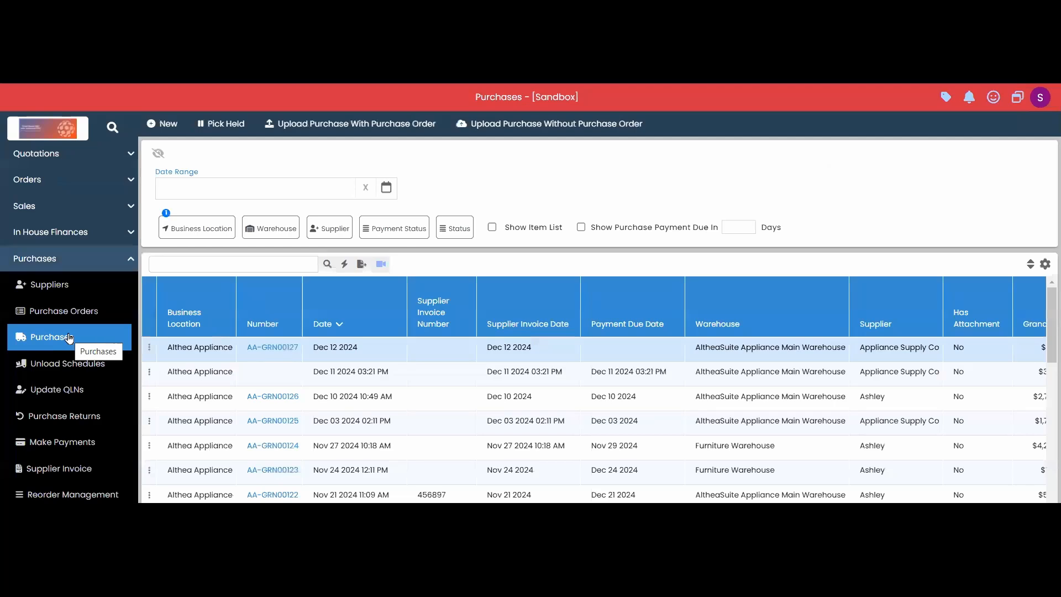
click(167, 124)
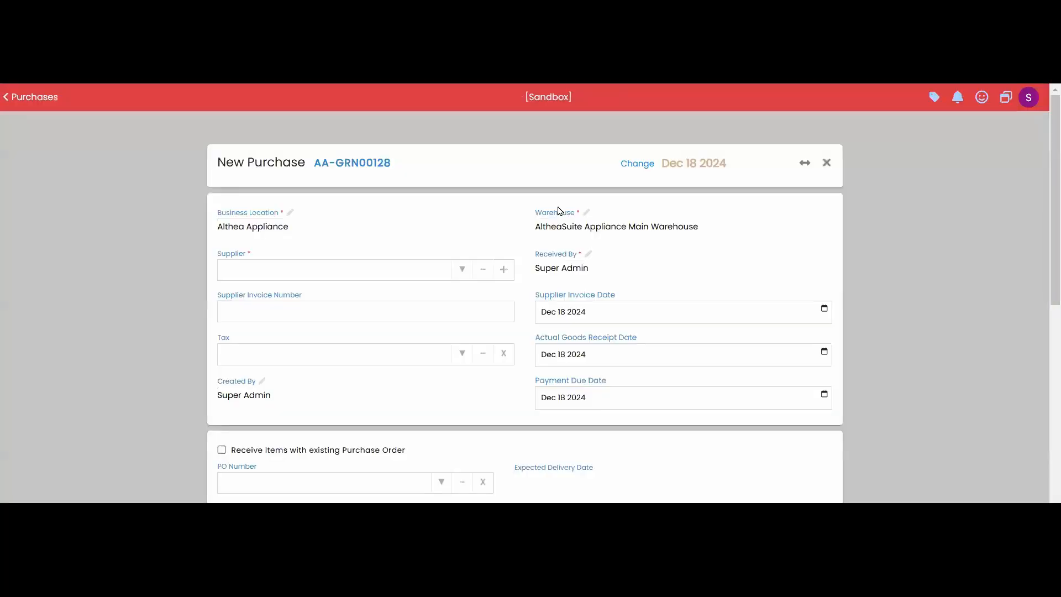
click(463, 274)
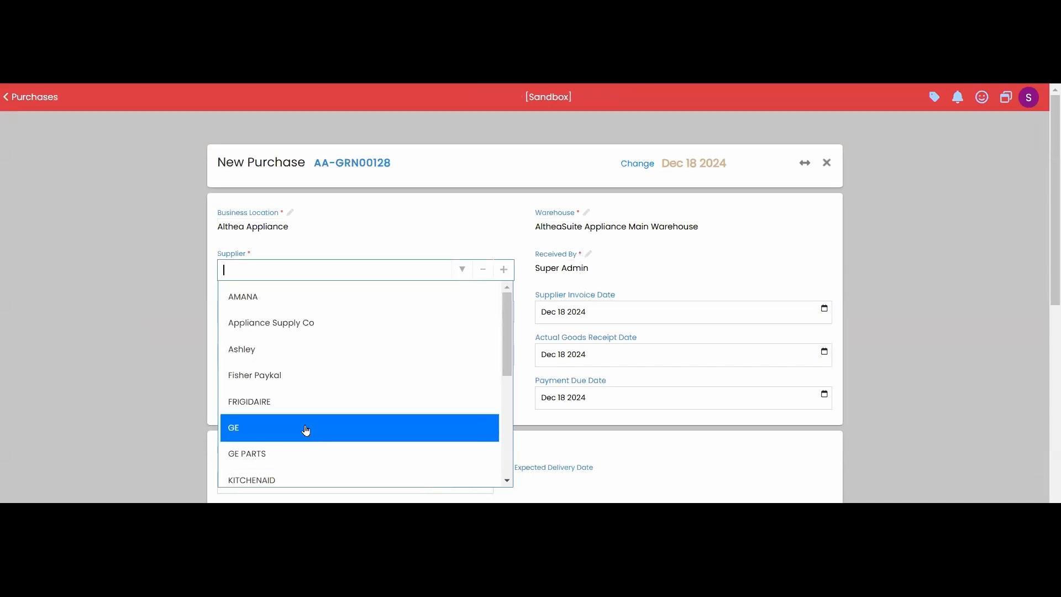
click(306, 429)
Add the GE 21.3 Cu. Ft. Frost-Free Garage Ready Upright Freezer (FUF21DLRWW) to the purchase from the item manager.
scroll(362, 249, down, 4)
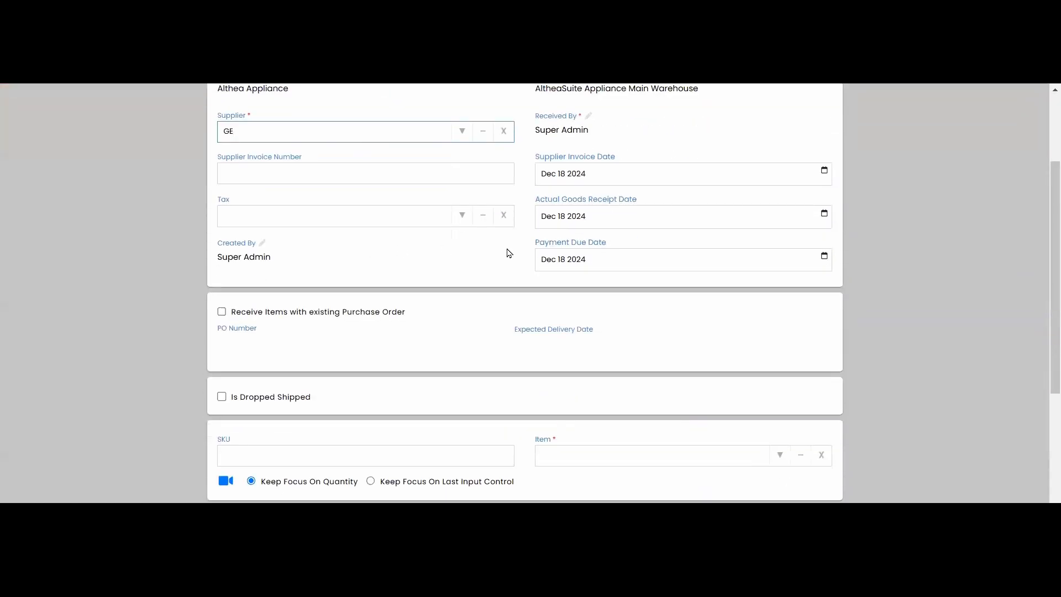
scroll(633, 264, down, 1)
click(801, 318)
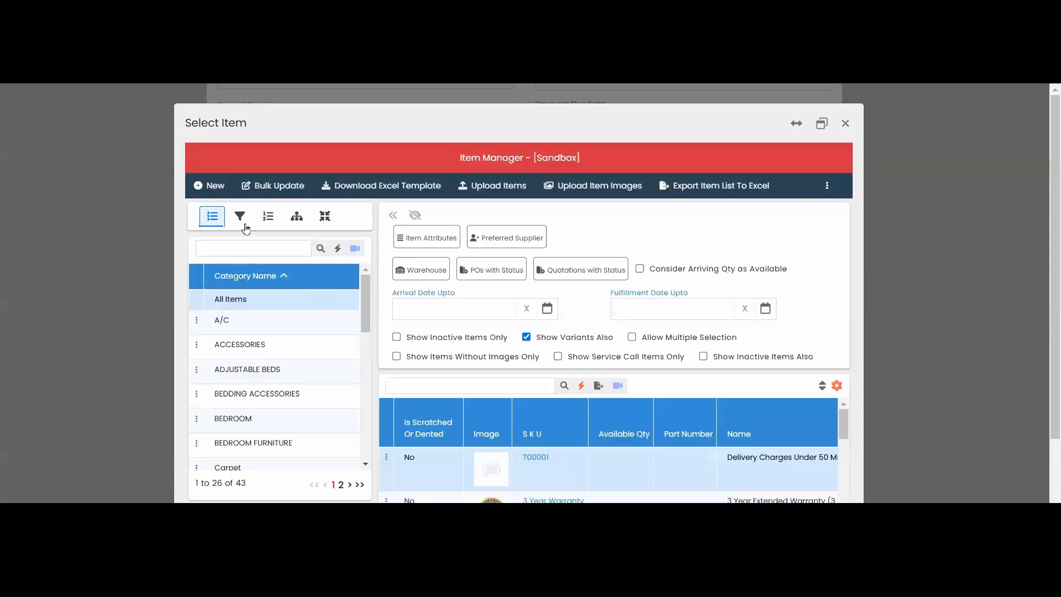
click(241, 219)
scroll(258, 397, down, 2)
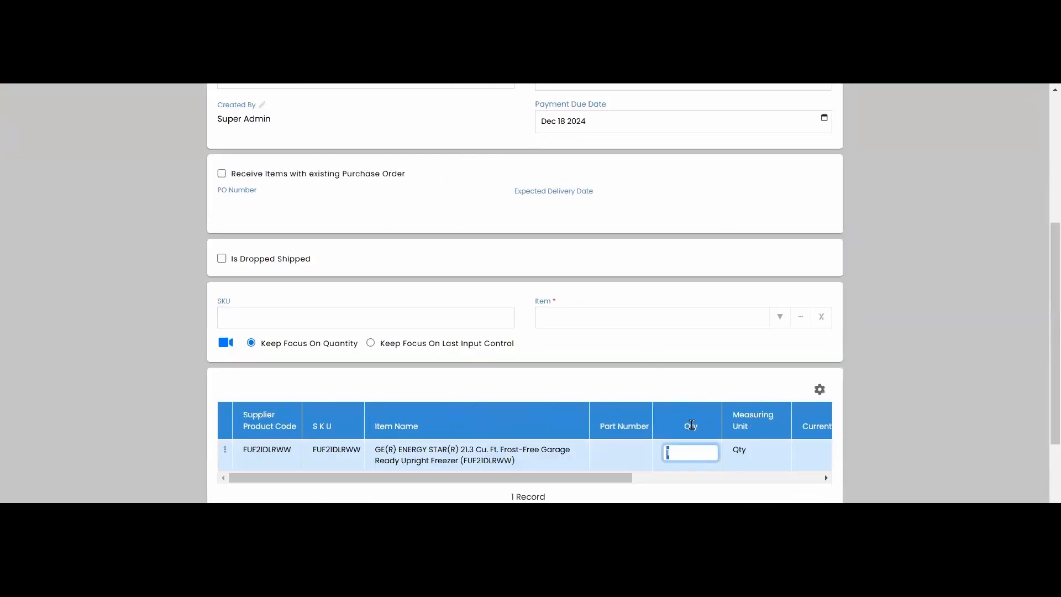
Set the freezer's purchase quantity to 5.
scroll(699, 412, down, 1)
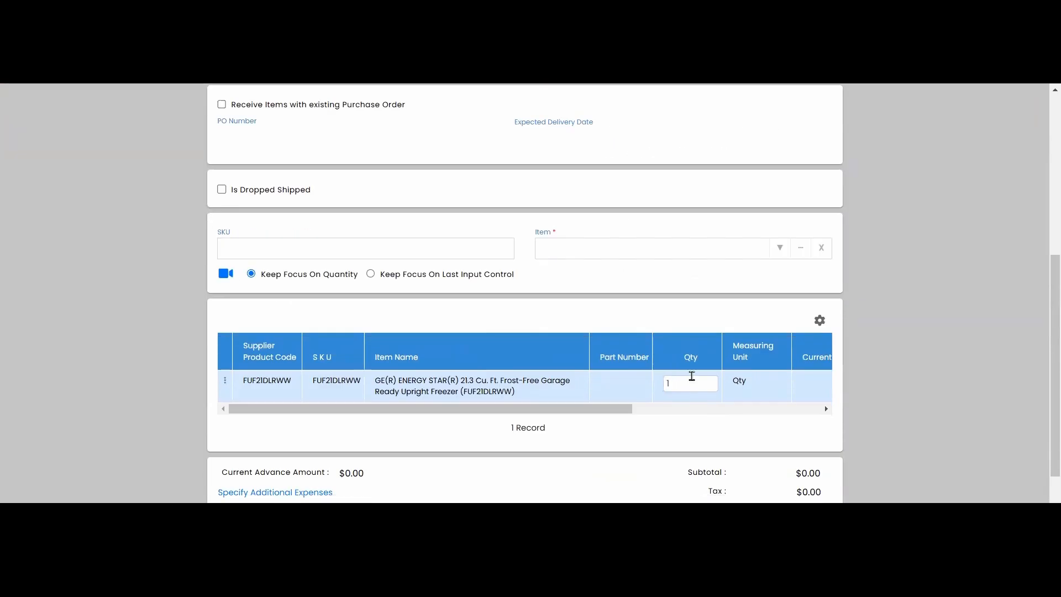
drag(692, 377, 610, 365)
text(5)
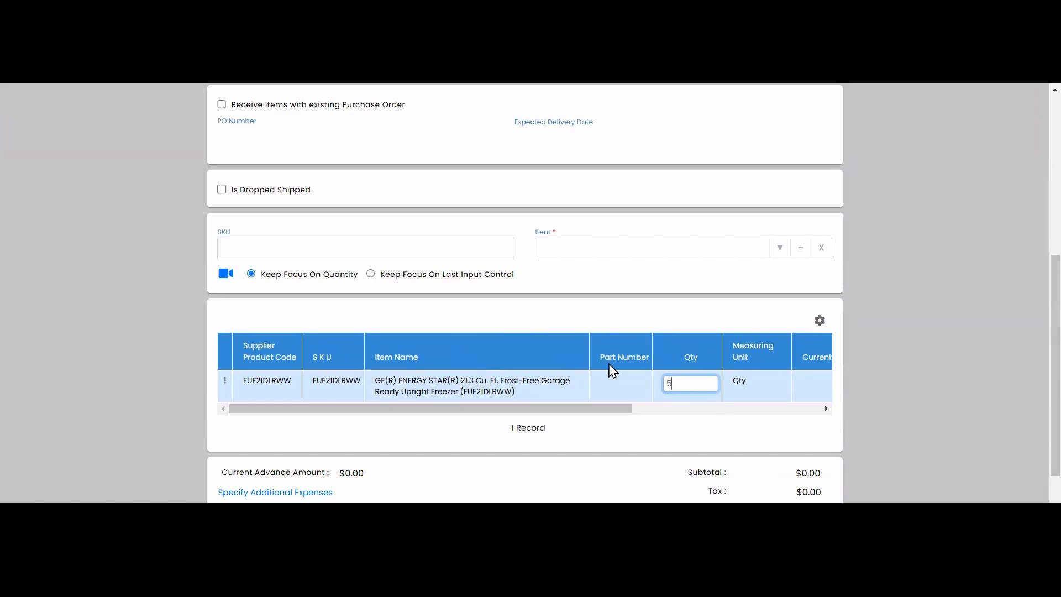
click(619, 435)
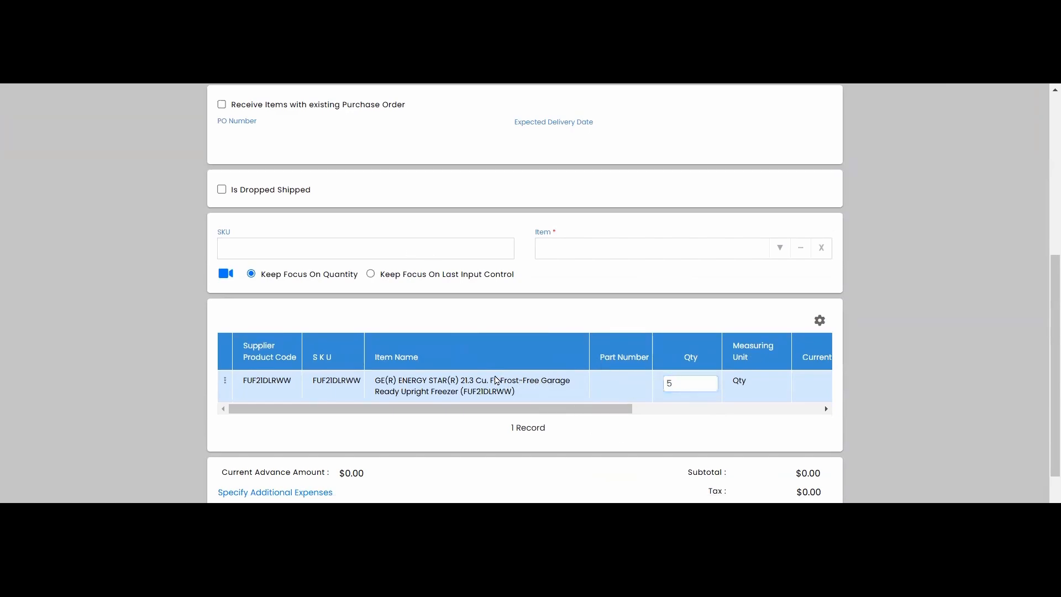
Set the freezer's unit price to $400.00 in the purchase's item list.
scroll(310, 239, up, 4)
scroll(308, 236, down, 5)
scroll(322, 245, down, 2)
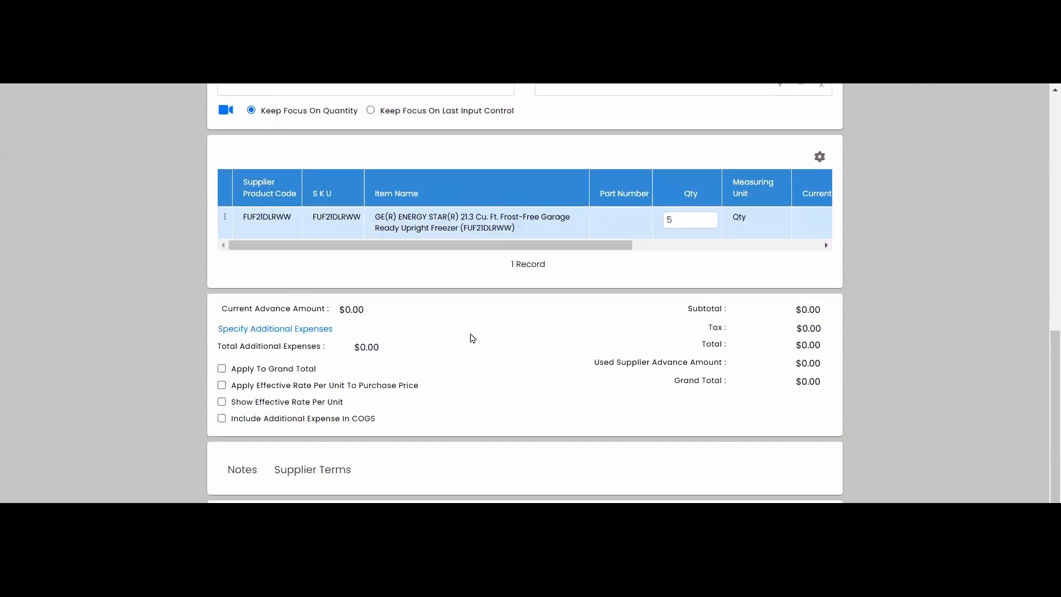
drag(572, 251, 741, 247)
click(696, 222)
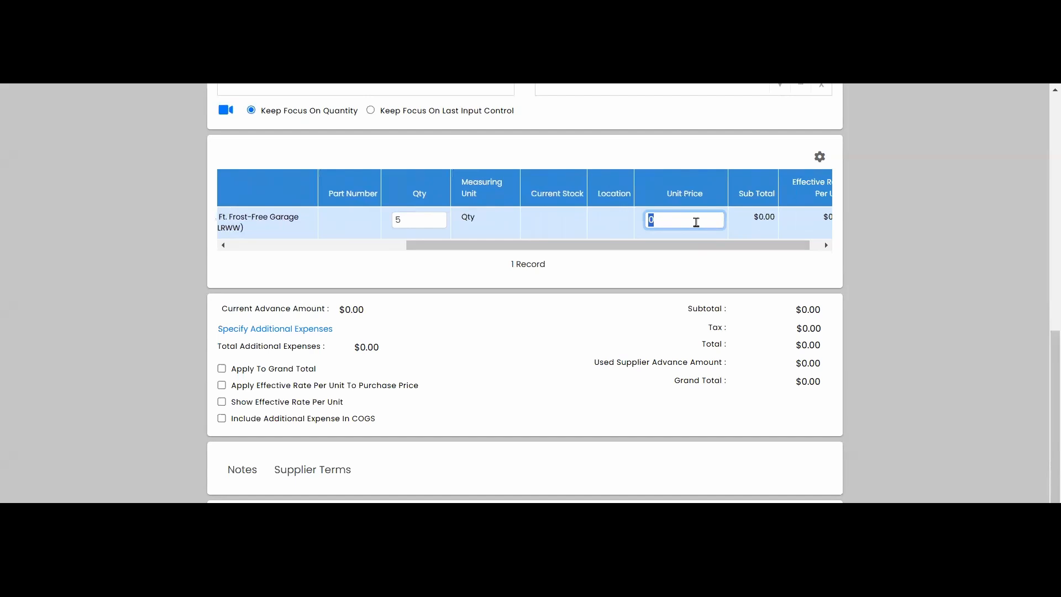
text(400)
click(614, 285)
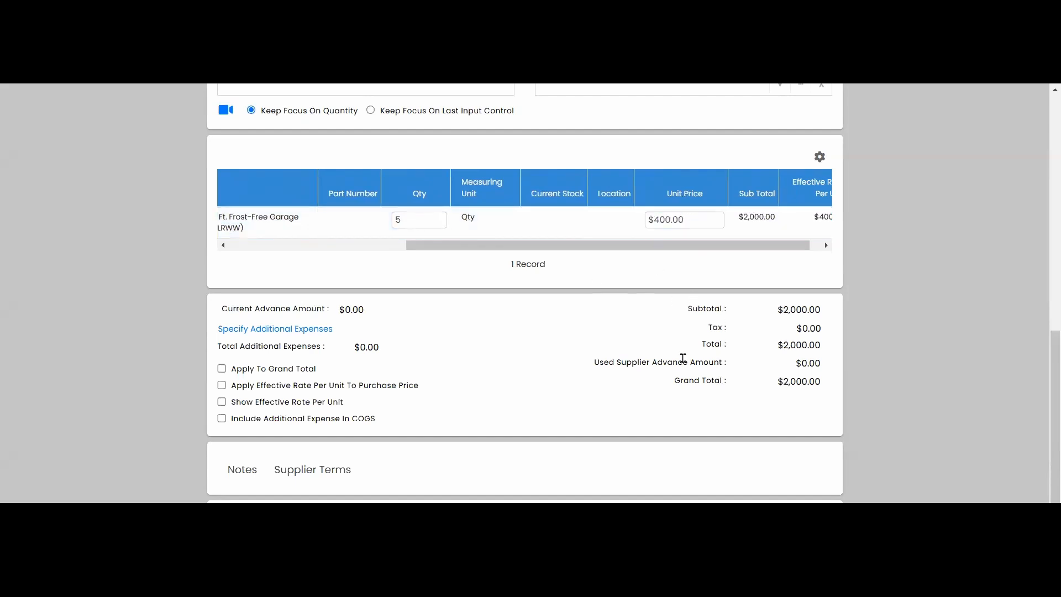
Save the purchase, leaving all five serial number fields of the freezer blank.
drag(561, 245, 277, 227)
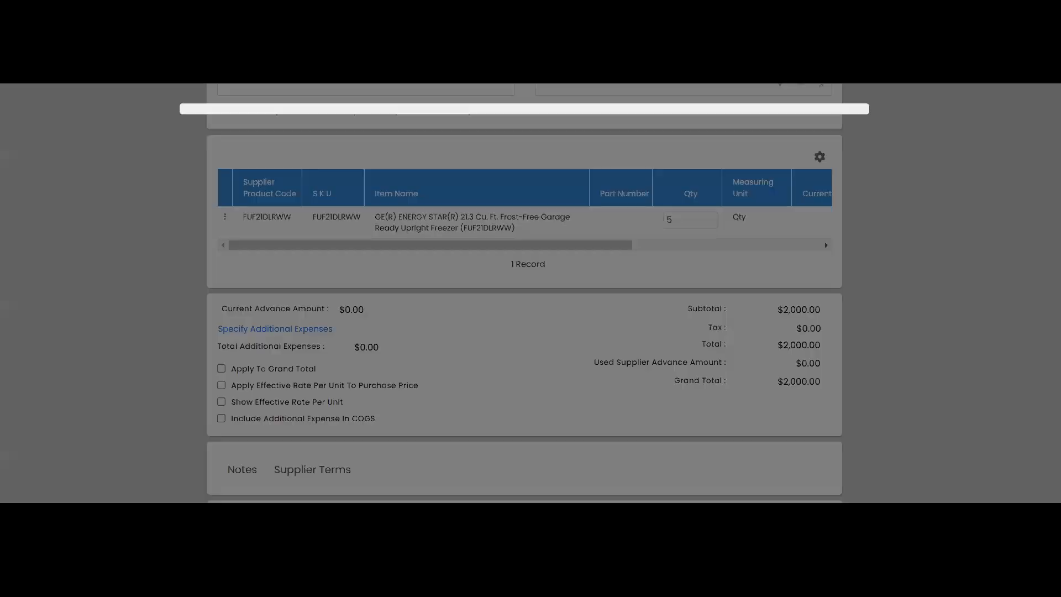
scroll(497, 260, down, 3)
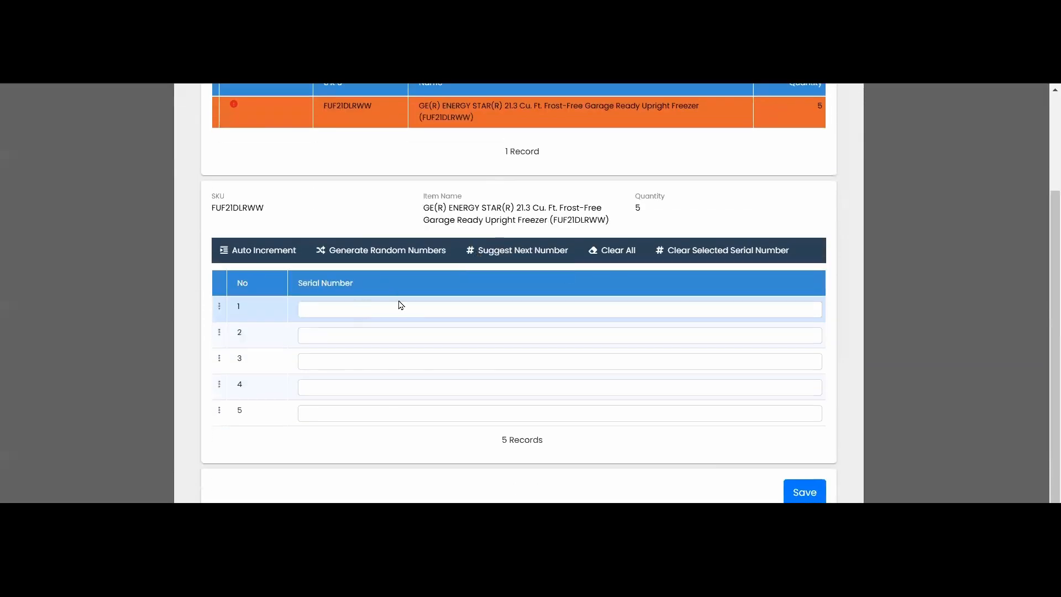
click(395, 307)
click(343, 363)
scroll(373, 309, up, 3)
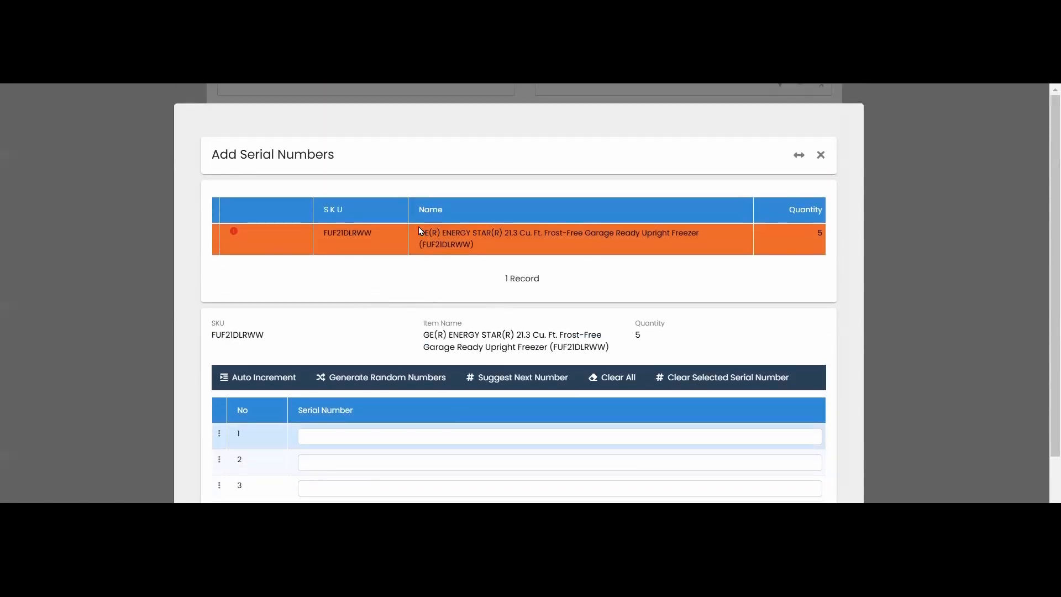
scroll(418, 227, down, 3)
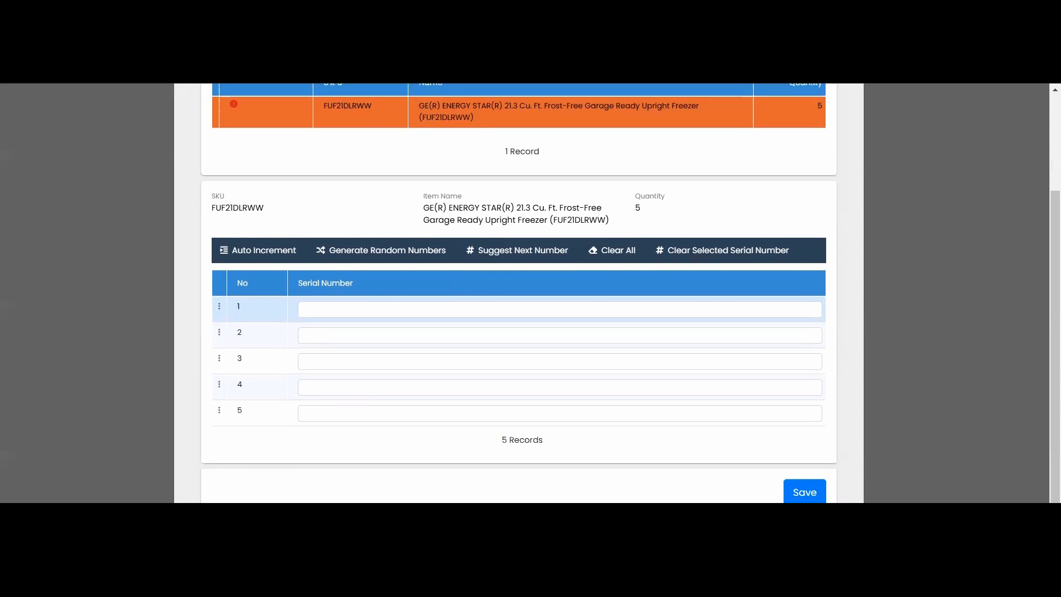
click(804, 492)
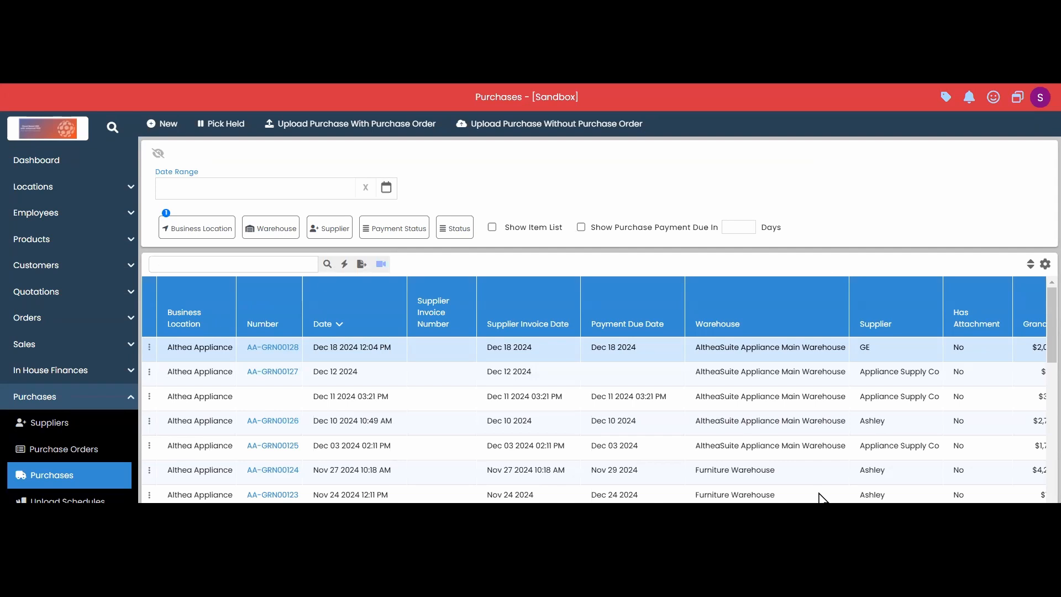
Open the newly saved GE purchase and bring up serial number assignment for its freezer item.
click(284, 348)
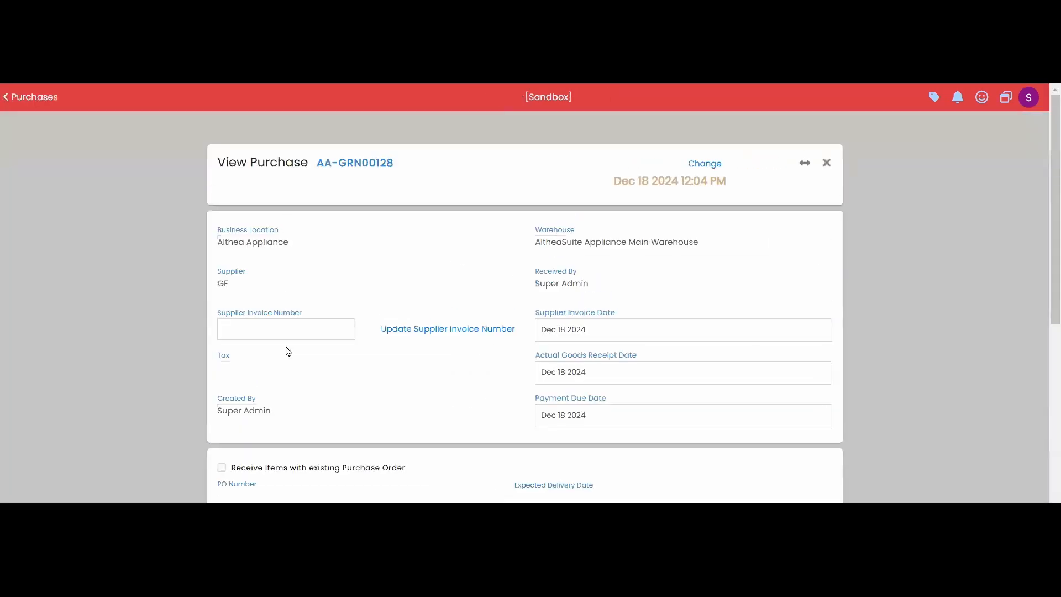
scroll(303, 365, down, 5)
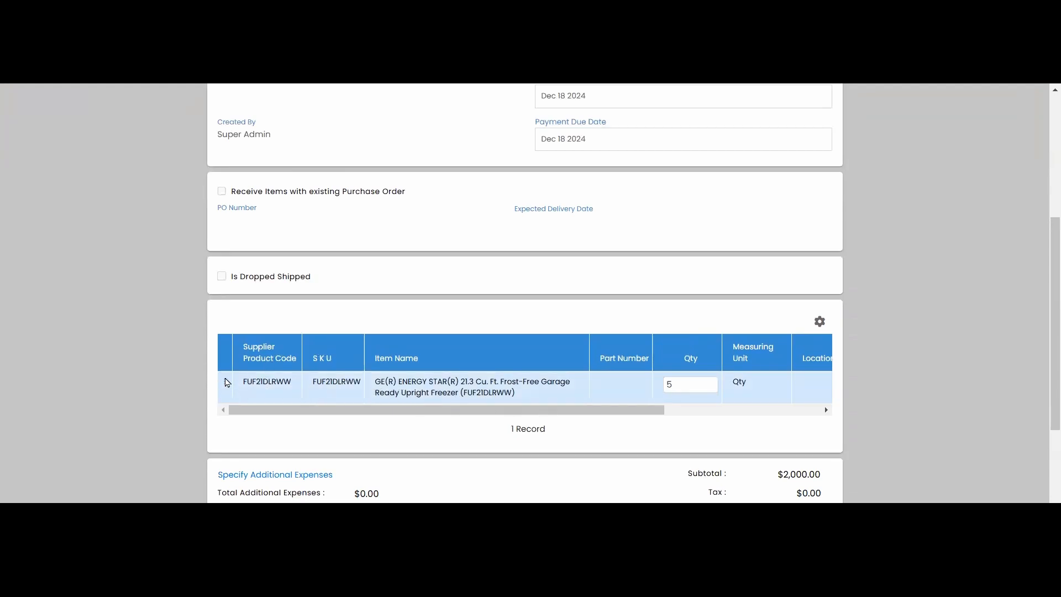
click(225, 383)
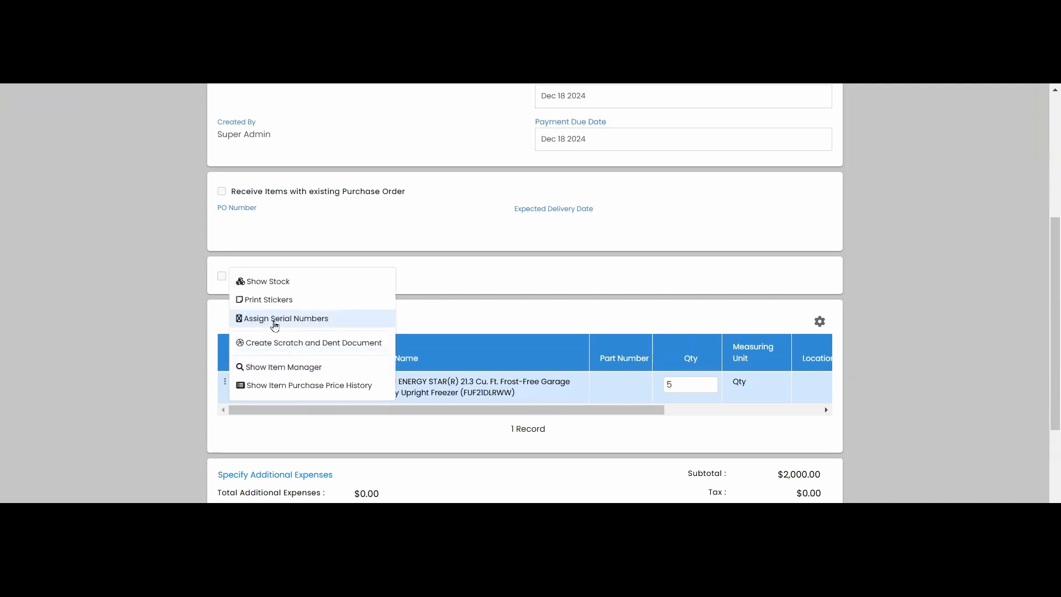
click(278, 319)
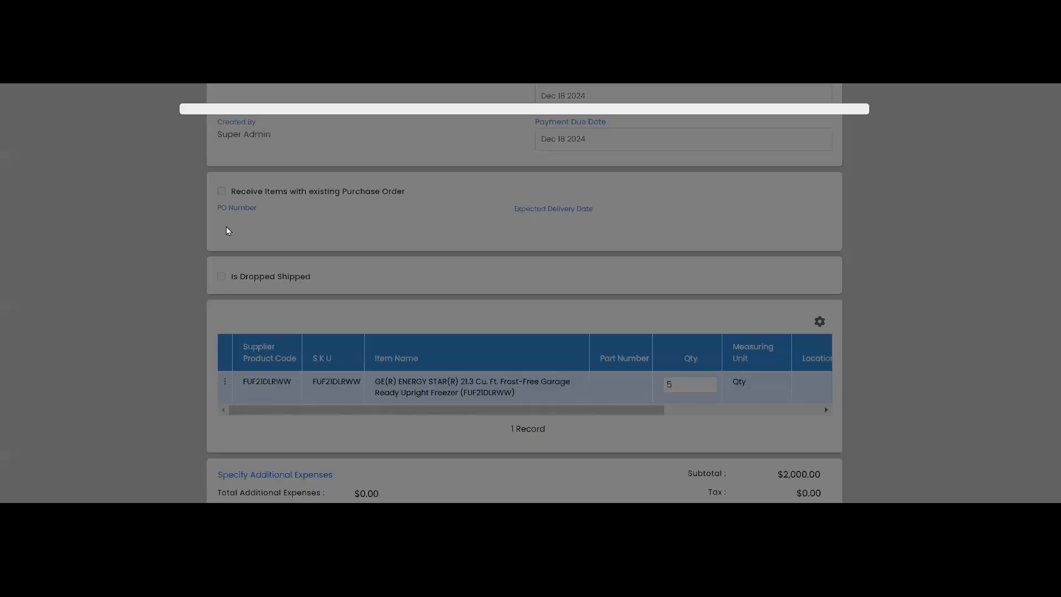
Generate random serial numbers with a length of 10 for the five freezer units.
scroll(375, 331, down, 1)
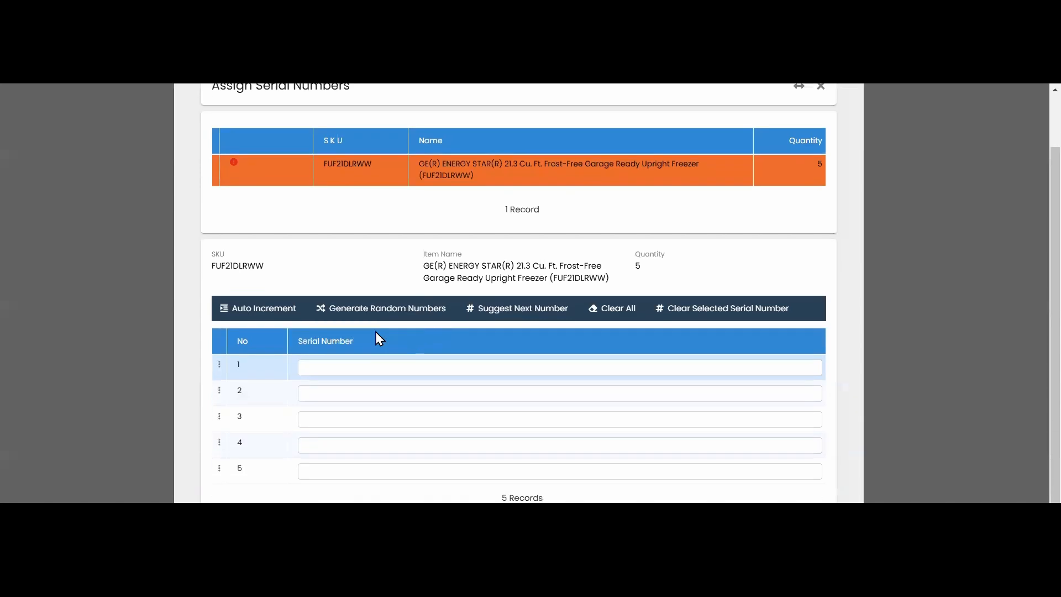
click(346, 365)
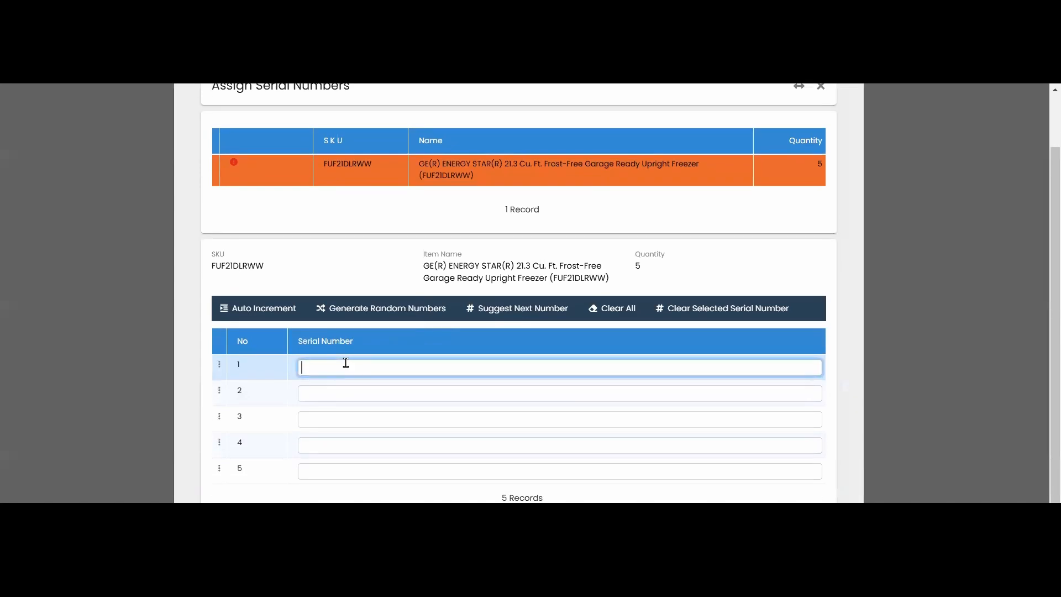
click(386, 310)
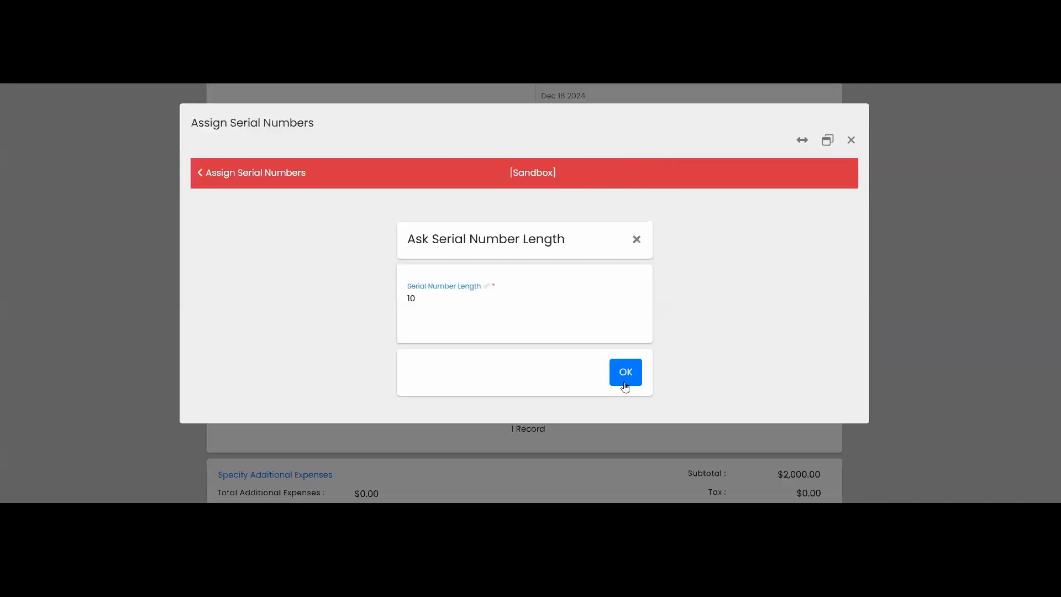
click(625, 386)
scroll(399, 306, down, 3)
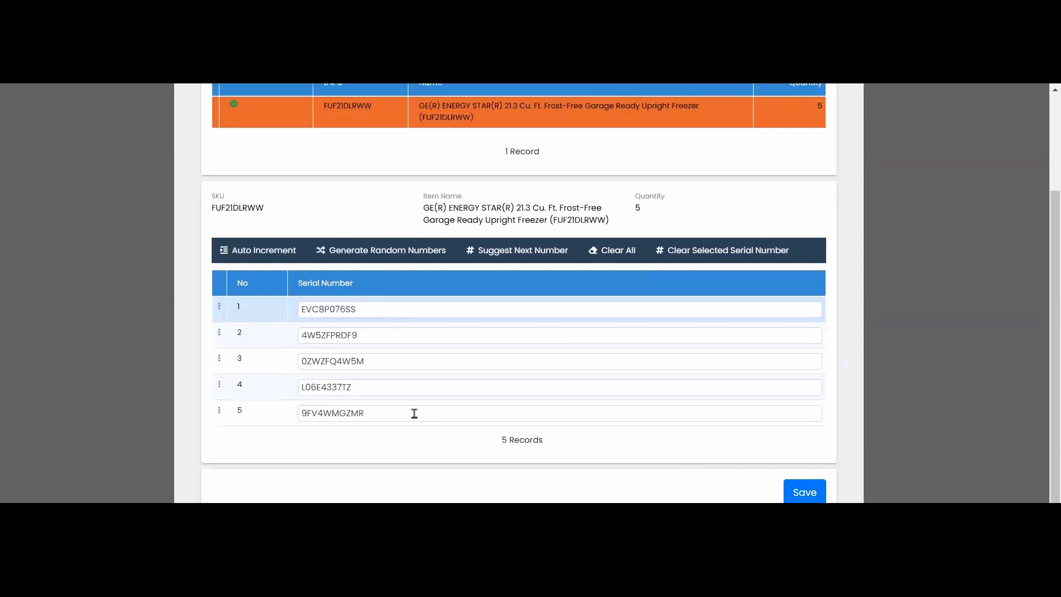
Clear the serial numbers of units 4 and 5 and save the remaining three assignments.
drag(414, 414, 209, 372)
key(BackSpace)
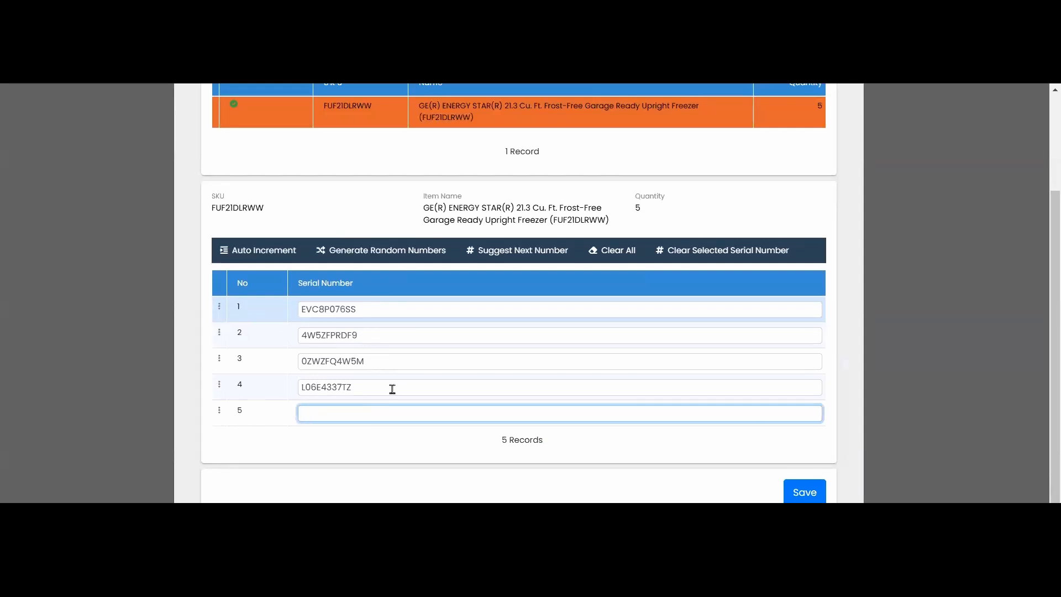
drag(392, 388, 241, 386)
key(BackSpace)
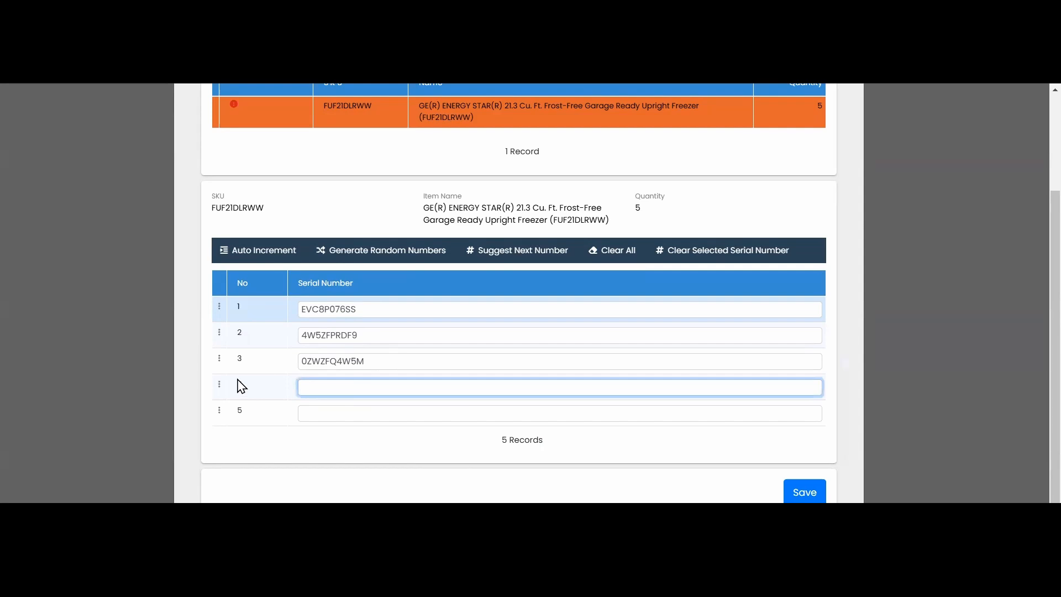
click(462, 483)
click(805, 492)
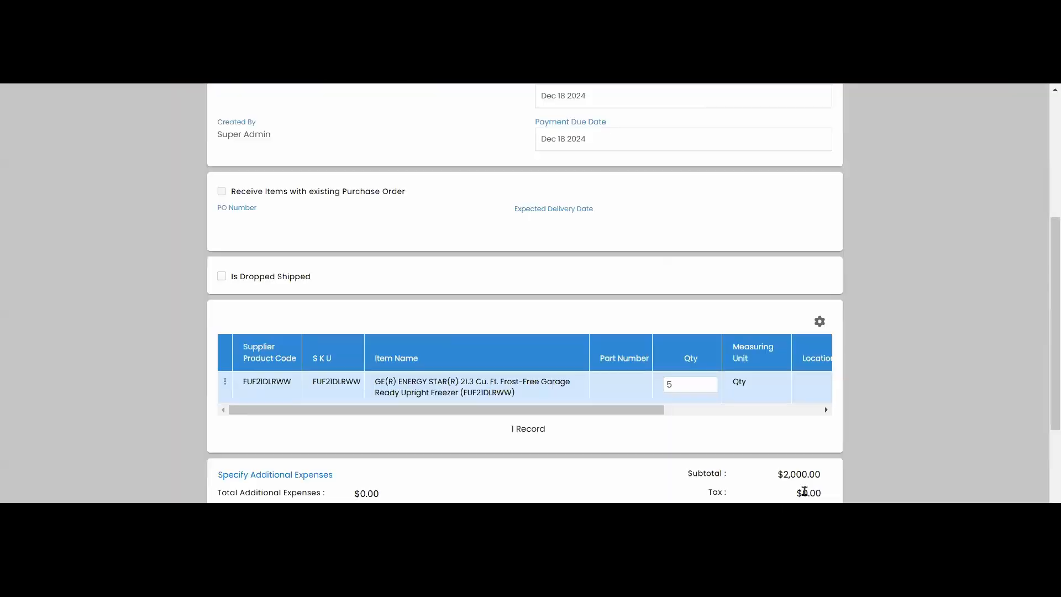
Reopen serial number assignment for the freezer item and check the fields of units 4 and 5.
scroll(750, 392, down, 5)
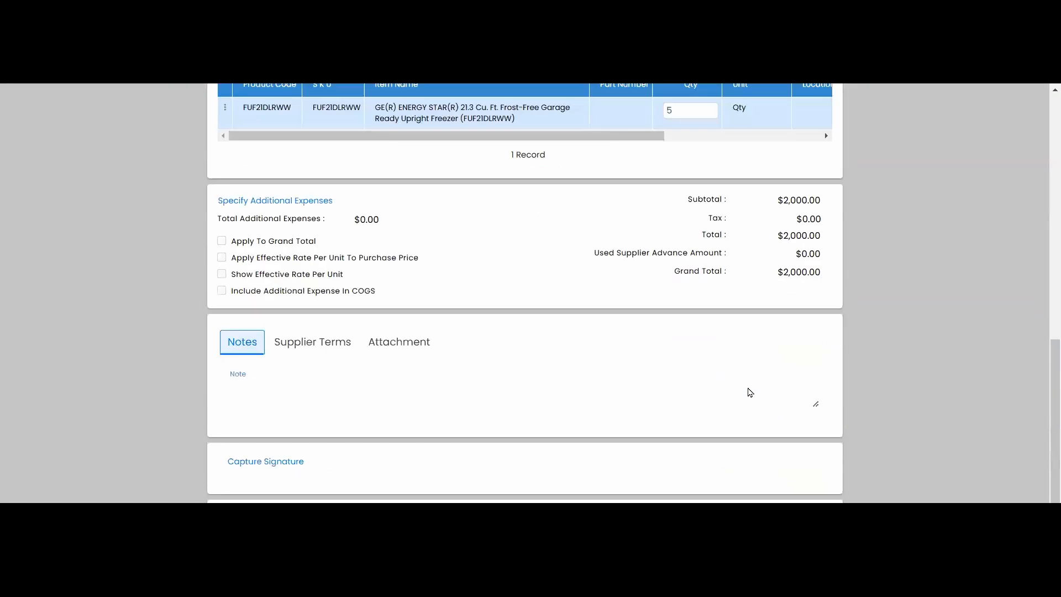
scroll(749, 392, up, 4)
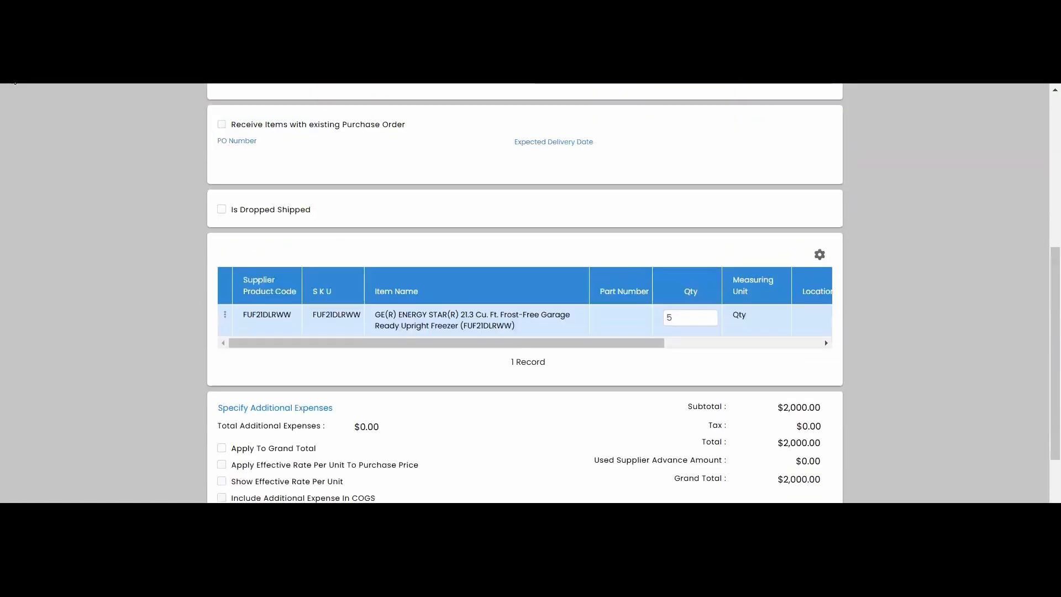
click(227, 317)
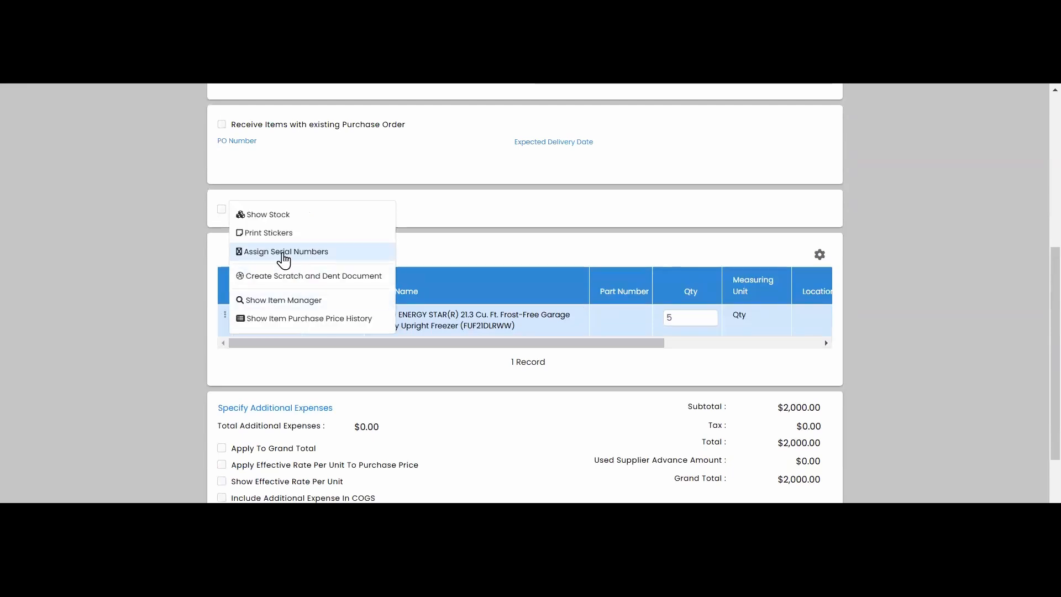
click(284, 253)
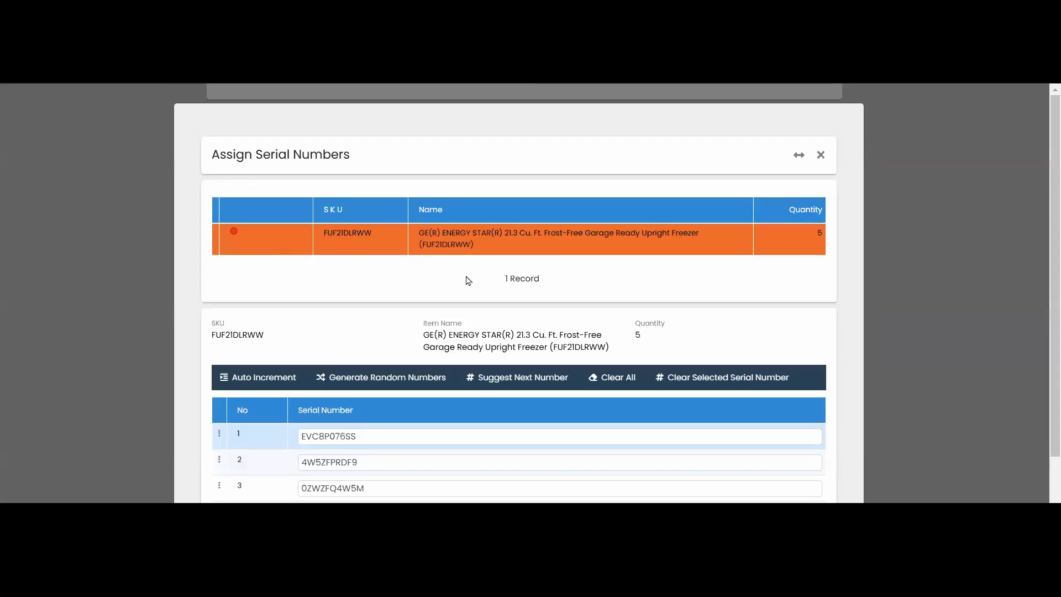
scroll(468, 280, down, 1)
click(327, 447)
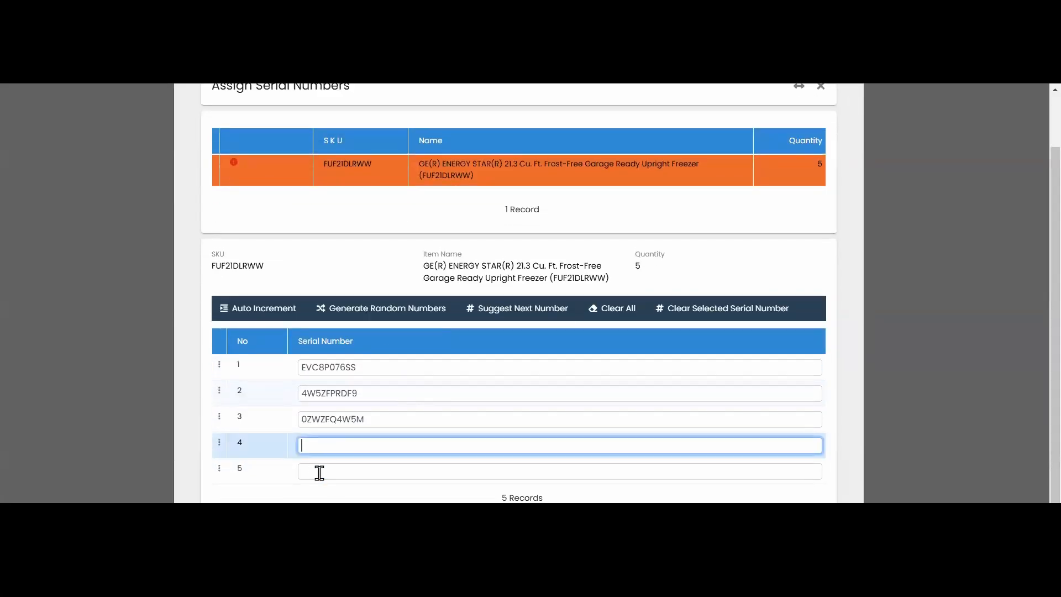
click(319, 443)
click(319, 466)
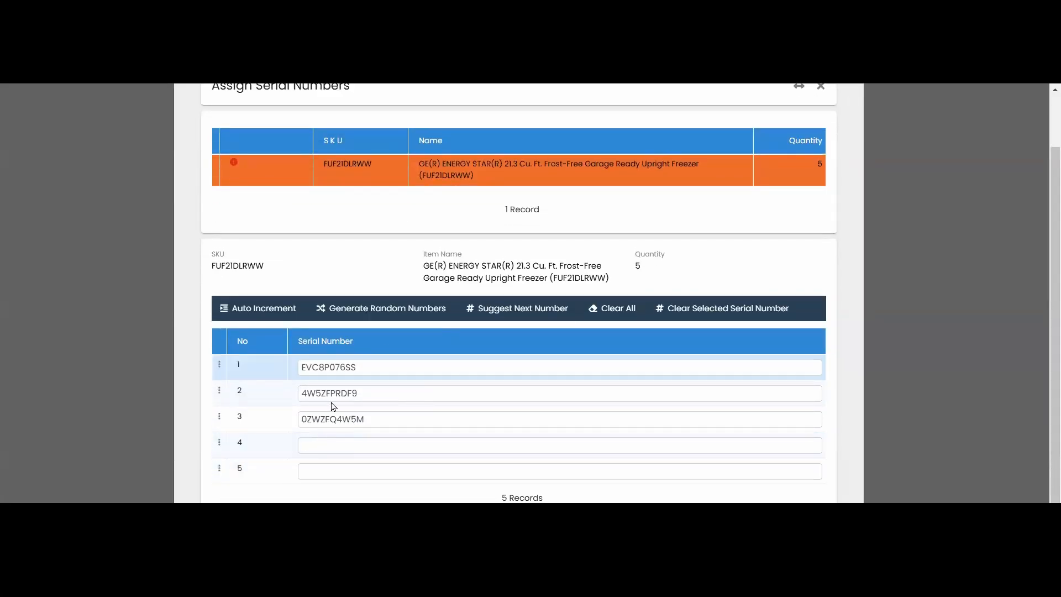
Generate random serial numbers for all five freezer units and save the assignments, closing the purchase.
click(407, 330)
click(622, 369)
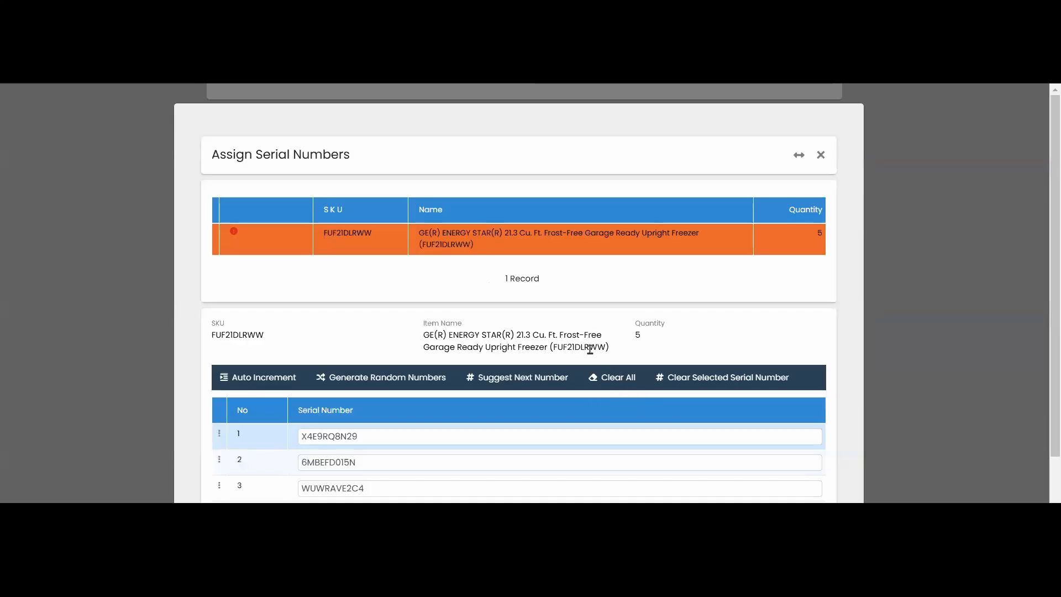
scroll(537, 321, down, 2)
click(807, 494)
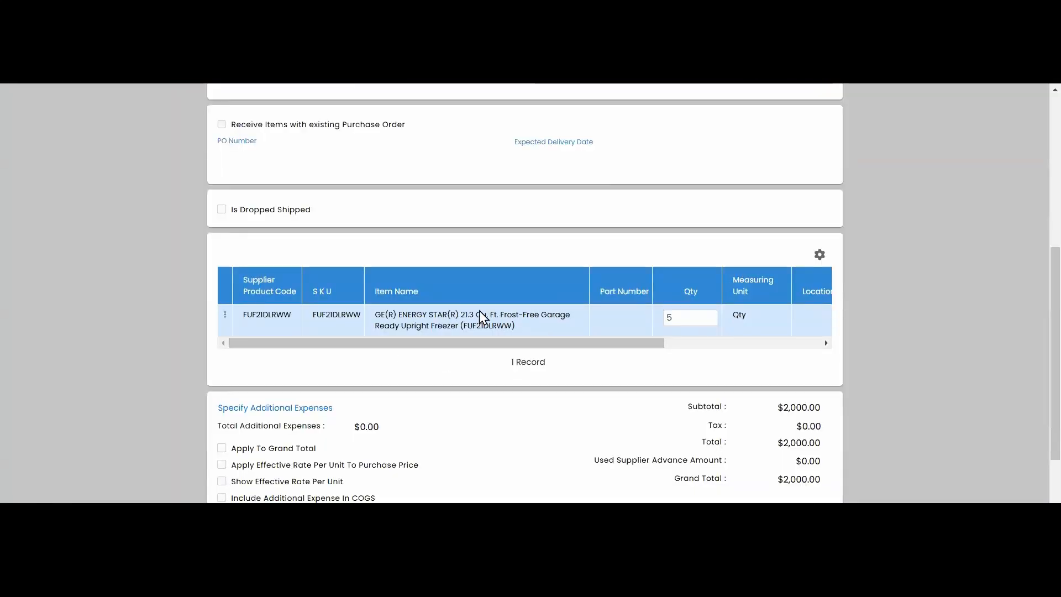
scroll(488, 305, up, 5)
scroll(505, 277, up, 2)
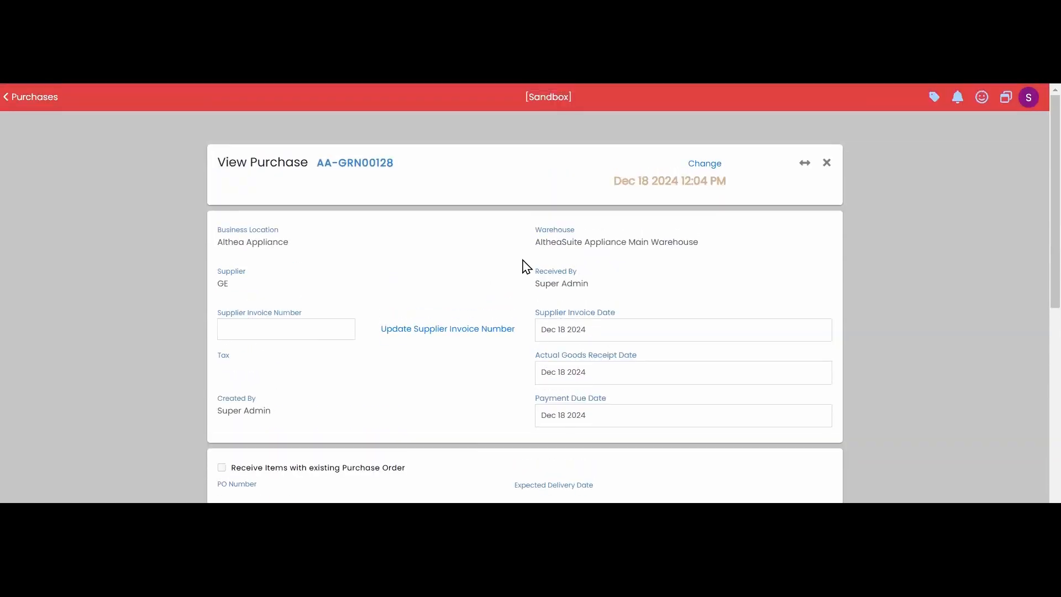
click(827, 162)
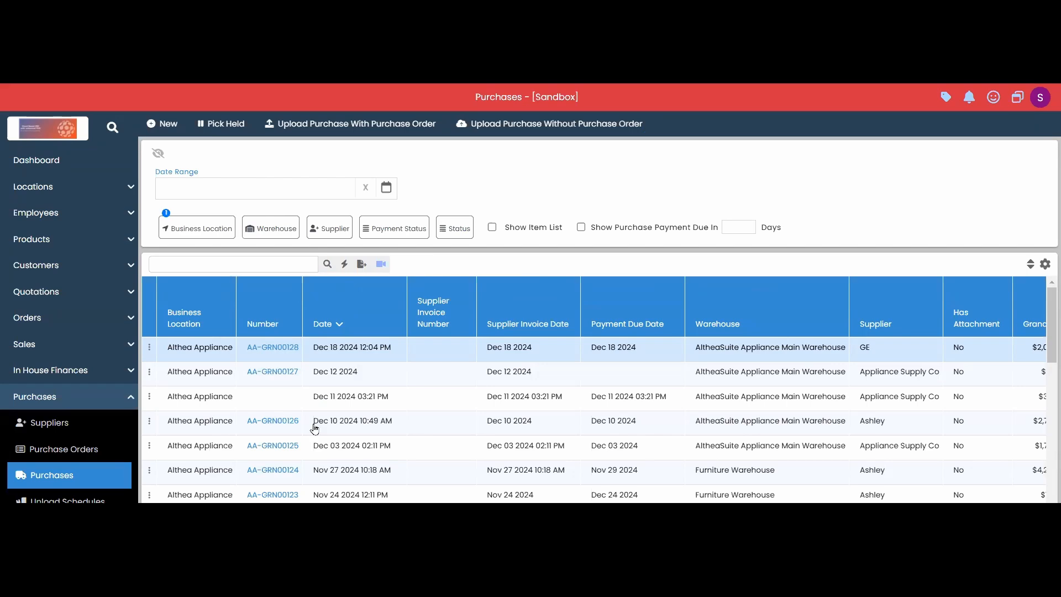
Start a new purchase order with supplier GE and warehouse AltheaSuite Appliance Main Warehouse.
click(63, 450)
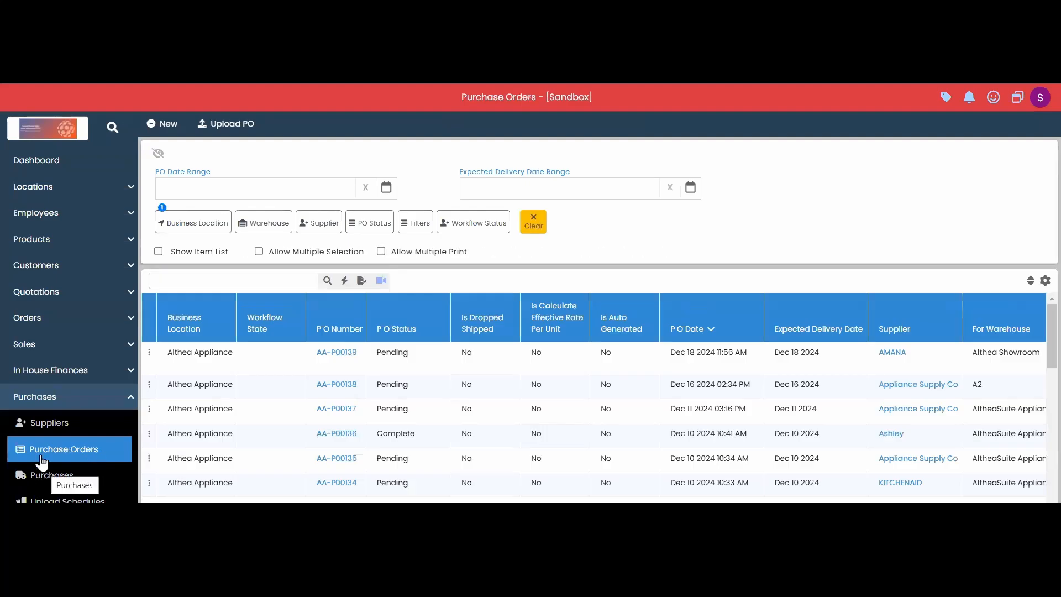
click(44, 474)
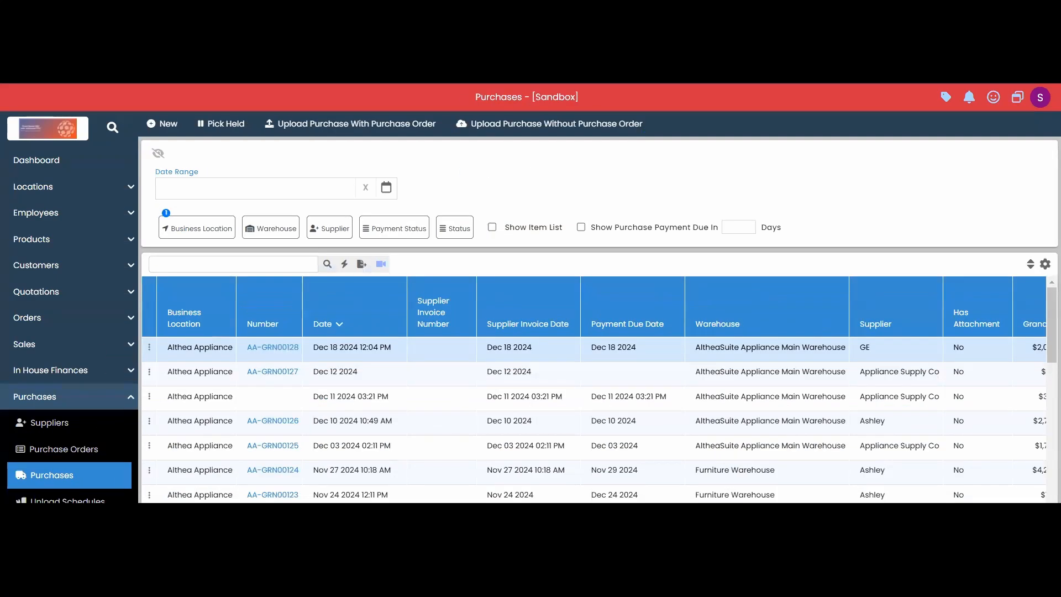
click(88, 452)
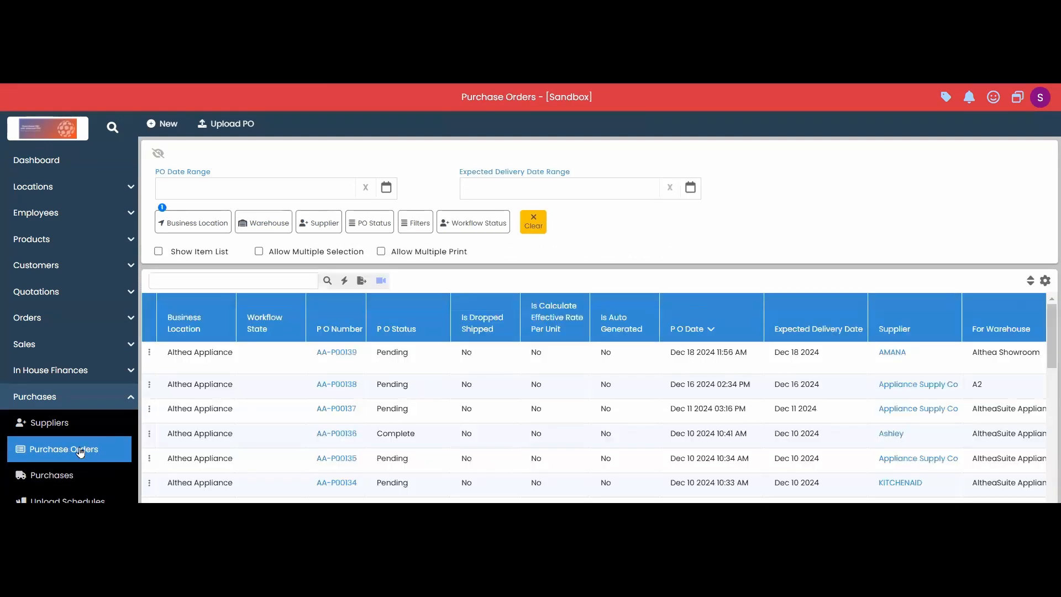
click(166, 124)
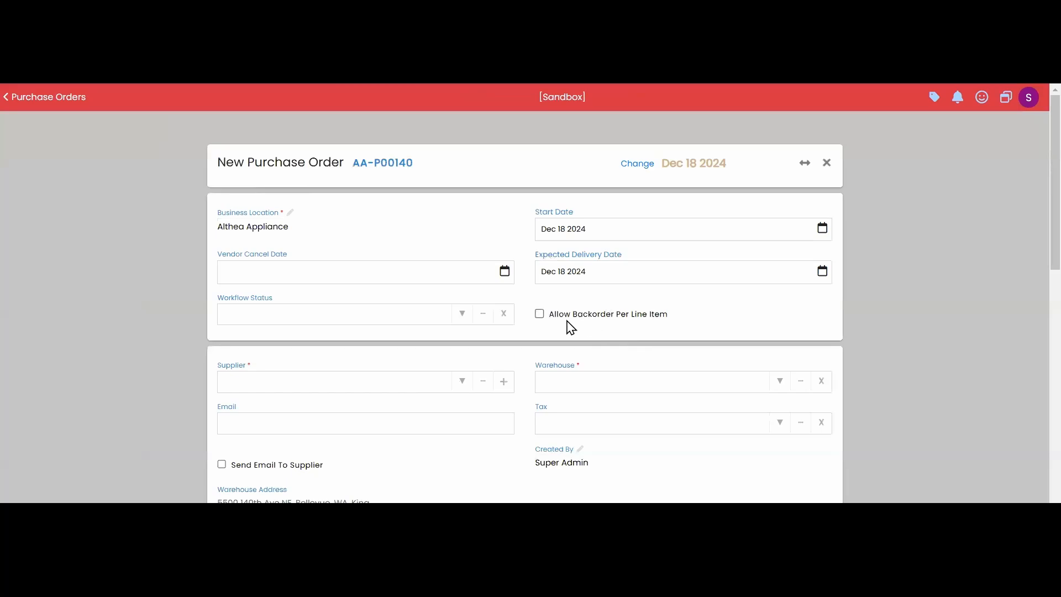
scroll(639, 263, down, 1)
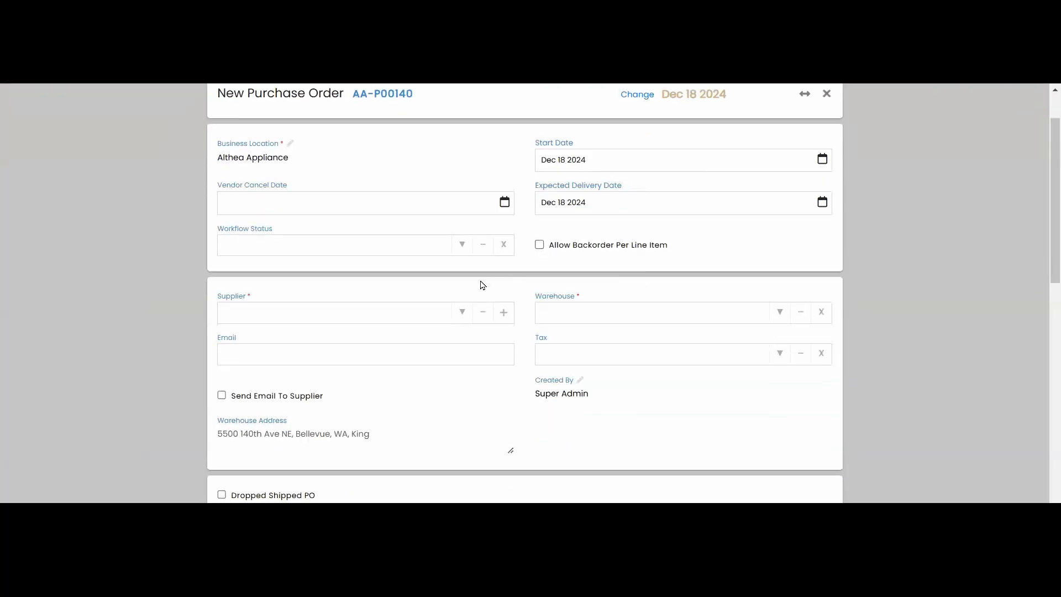
click(462, 312)
click(370, 470)
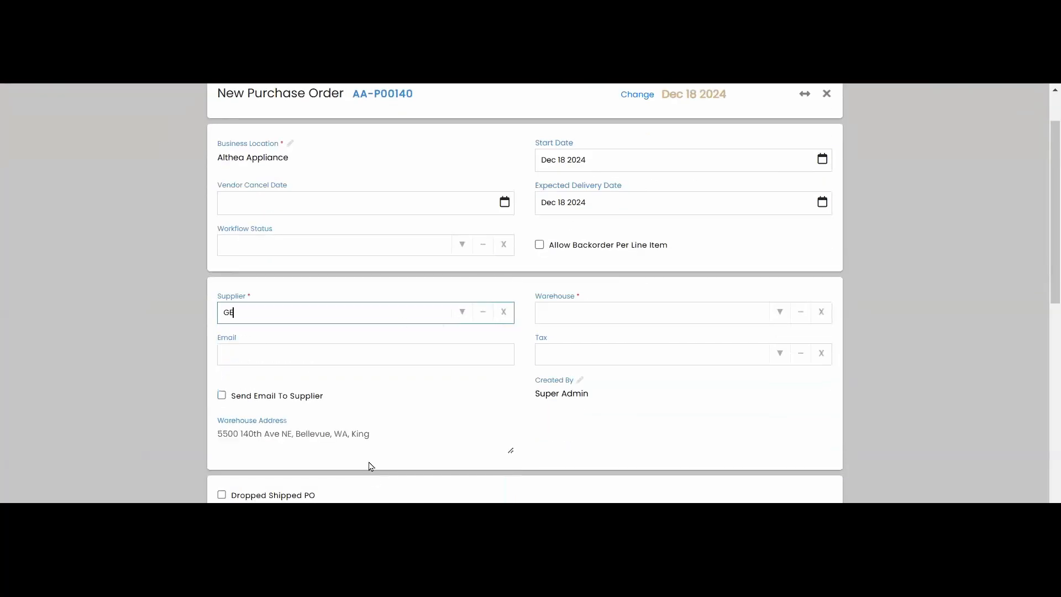
scroll(561, 254, down, 2)
click(780, 174)
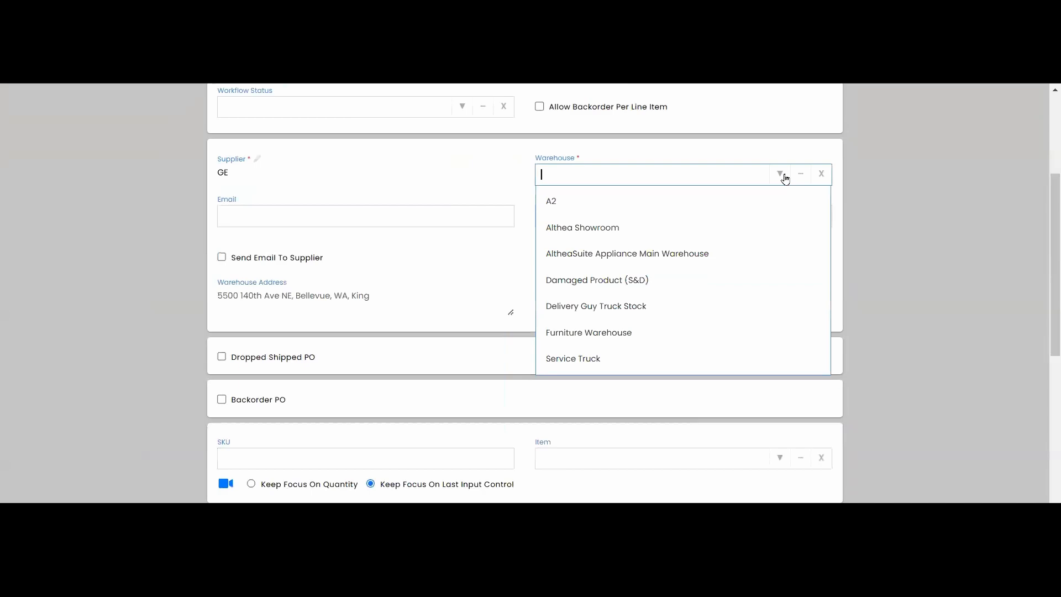
click(623, 252)
scroll(767, 328, down, 2)
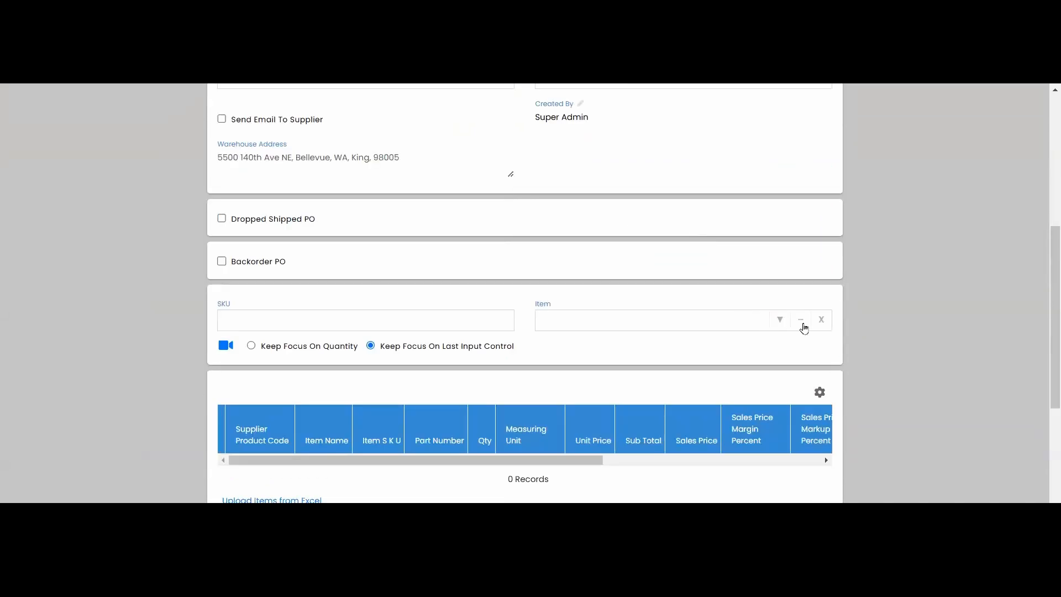
Filter the item selection by the GE APPLIANCES brand and add freezer FUF21DLRWW to the purchase order.
click(802, 326)
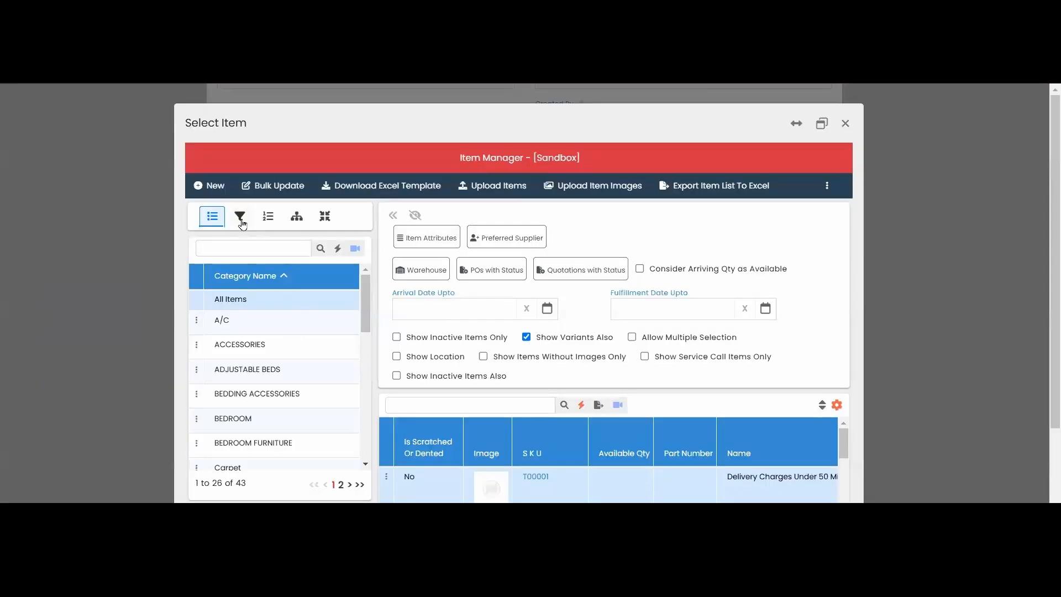
click(240, 216)
scroll(273, 379, down, 15)
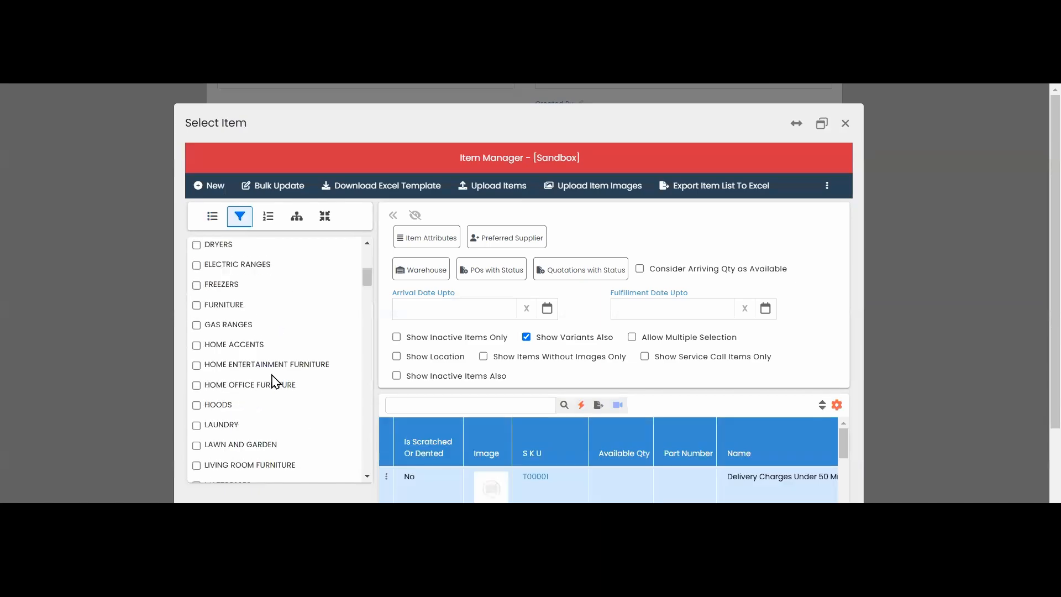
scroll(213, 391, down, 5)
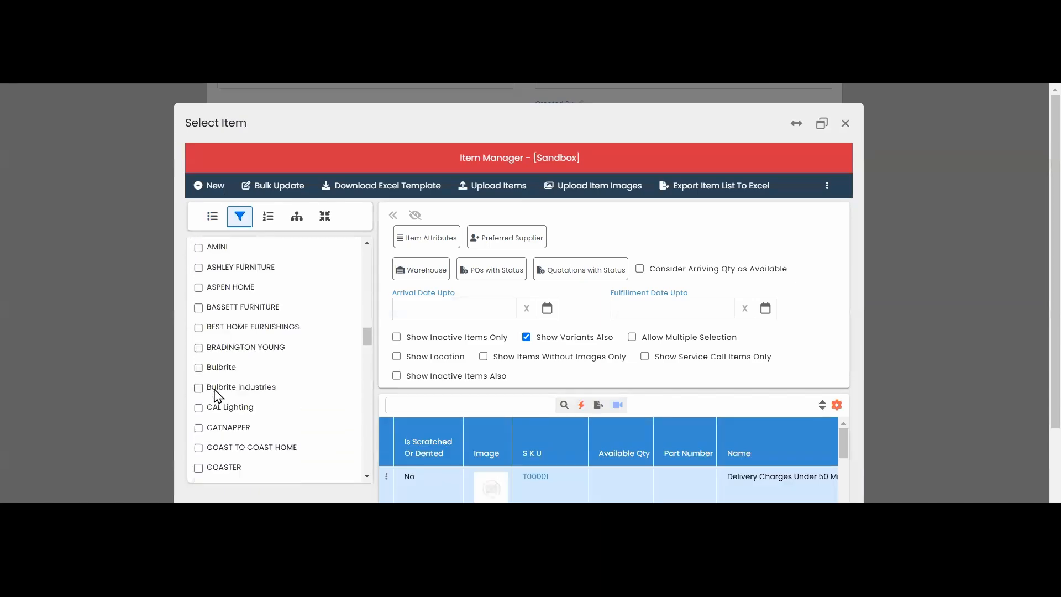
scroll(200, 402, down, 3)
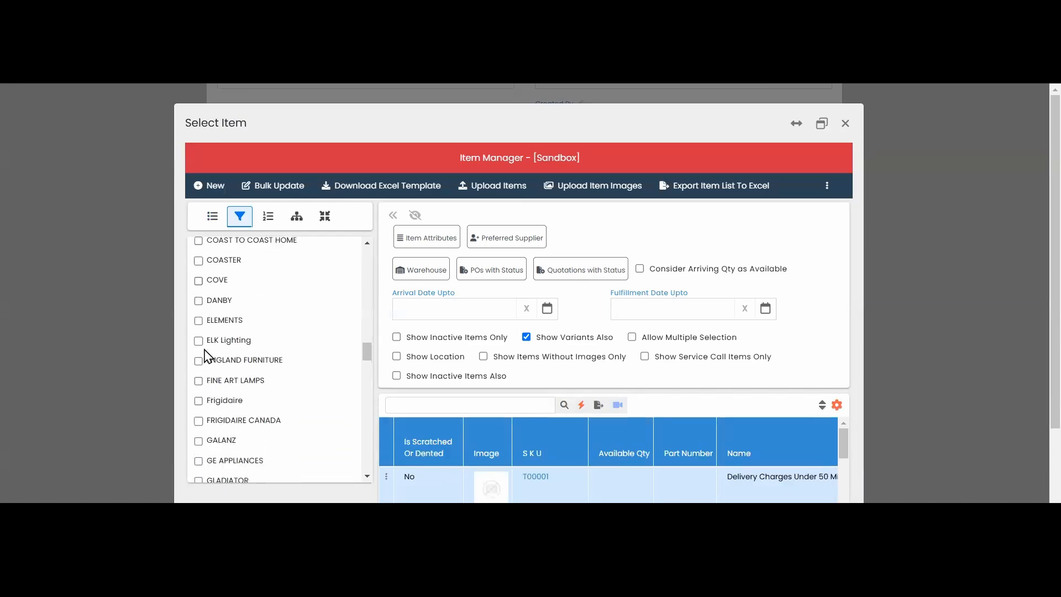
click(198, 391)
scroll(687, 402, down, 3)
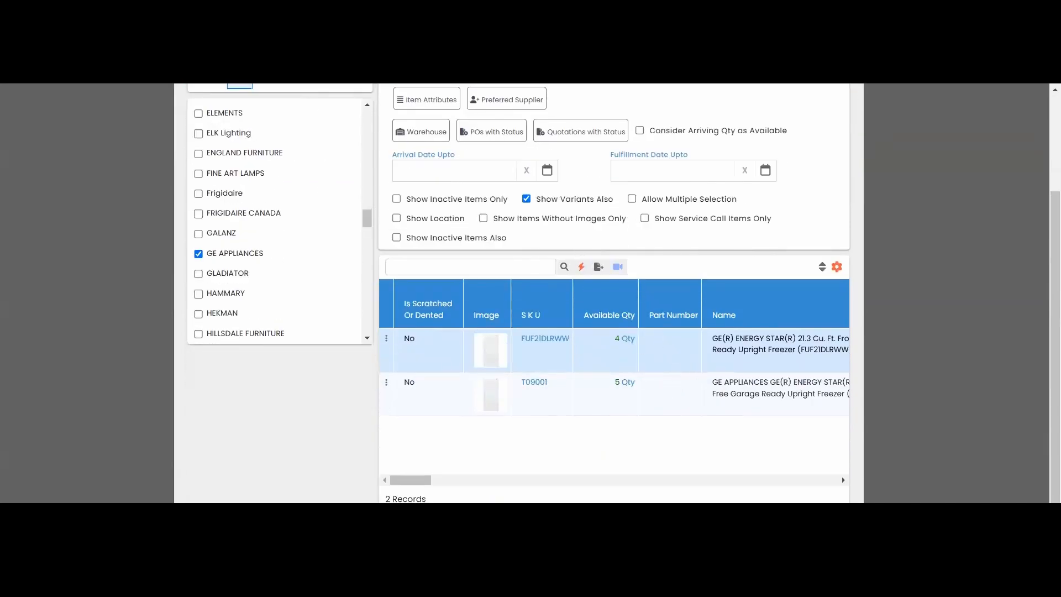
double_click(541, 332)
Set the freezer's quantity to 2 in the purchase order's item list.
scroll(590, 235, down, 3)
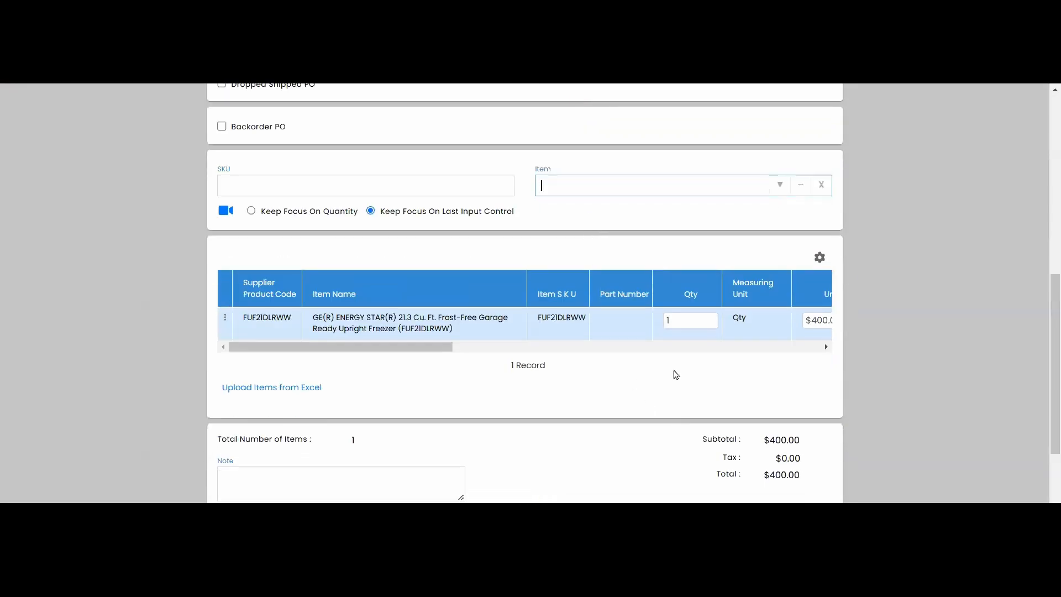
click(631, 387)
drag(446, 343, 497, 343)
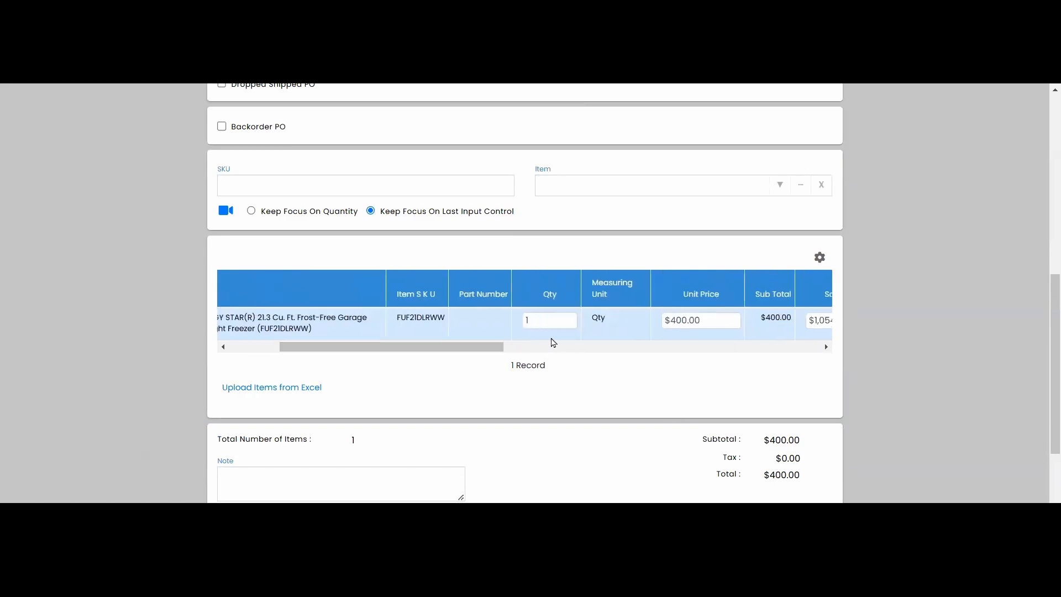
click(552, 323)
text(2)
key(Return)
drag(440, 352, 307, 343)
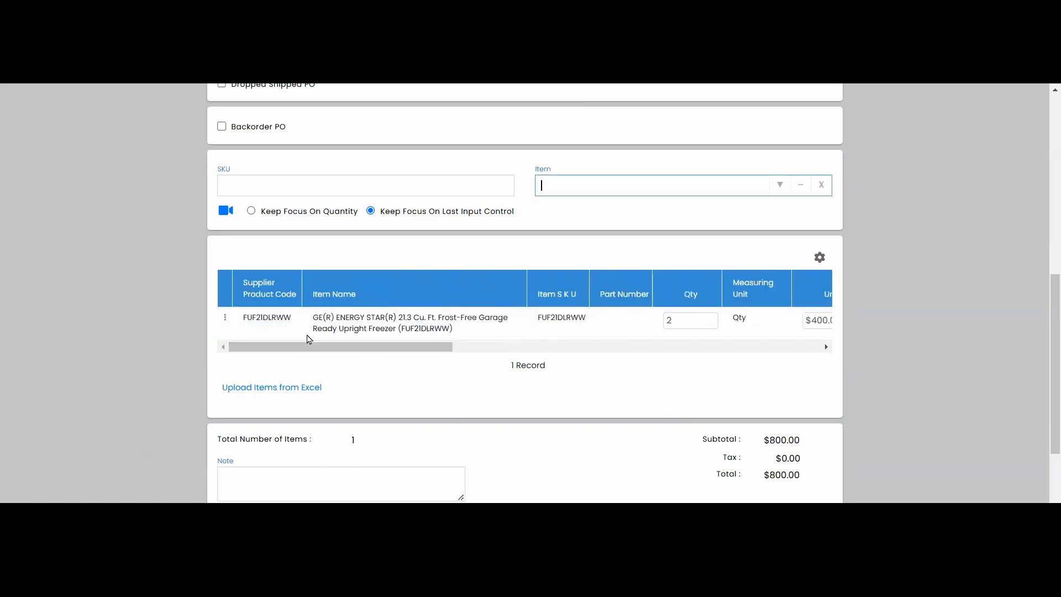
Review the purchase order's supplier, warehouse and item details and save the order.
scroll(383, 343, up, 10)
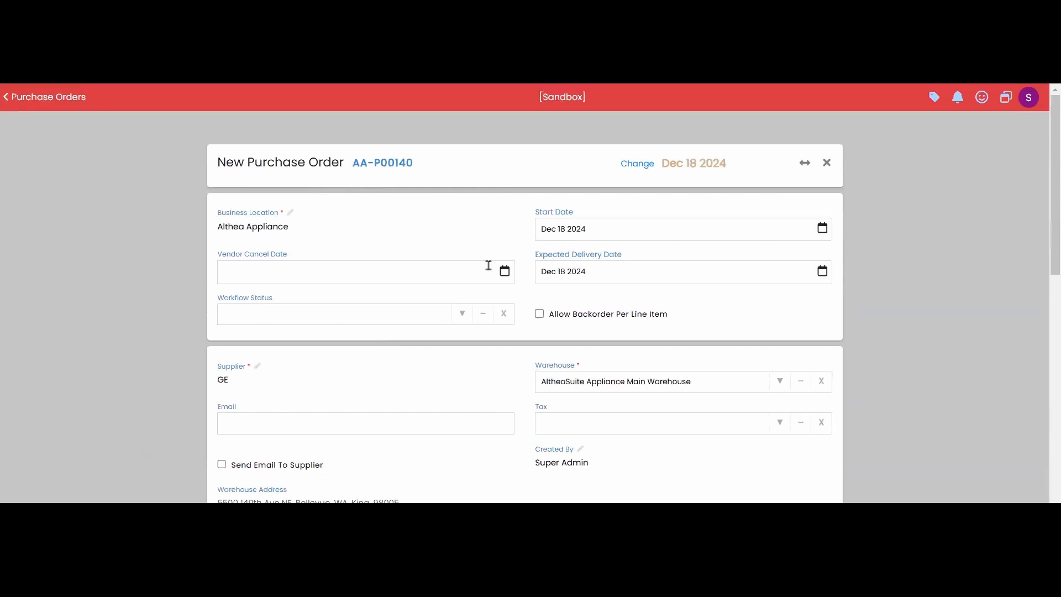
scroll(488, 265, down, 5)
scroll(611, 347, down, 1)
scroll(704, 412, down, 3)
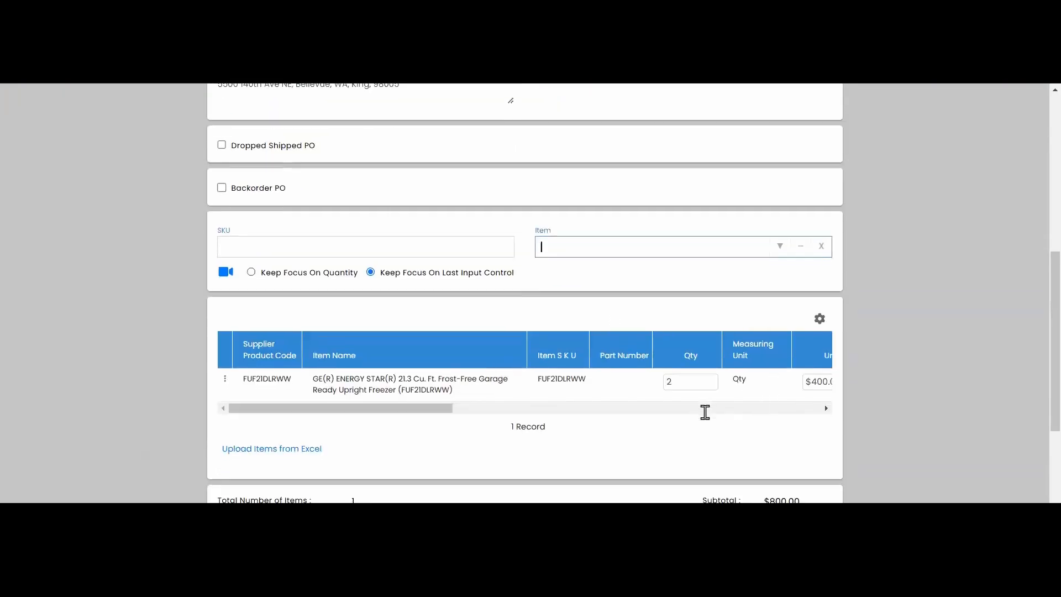
scroll(762, 403, down, 3)
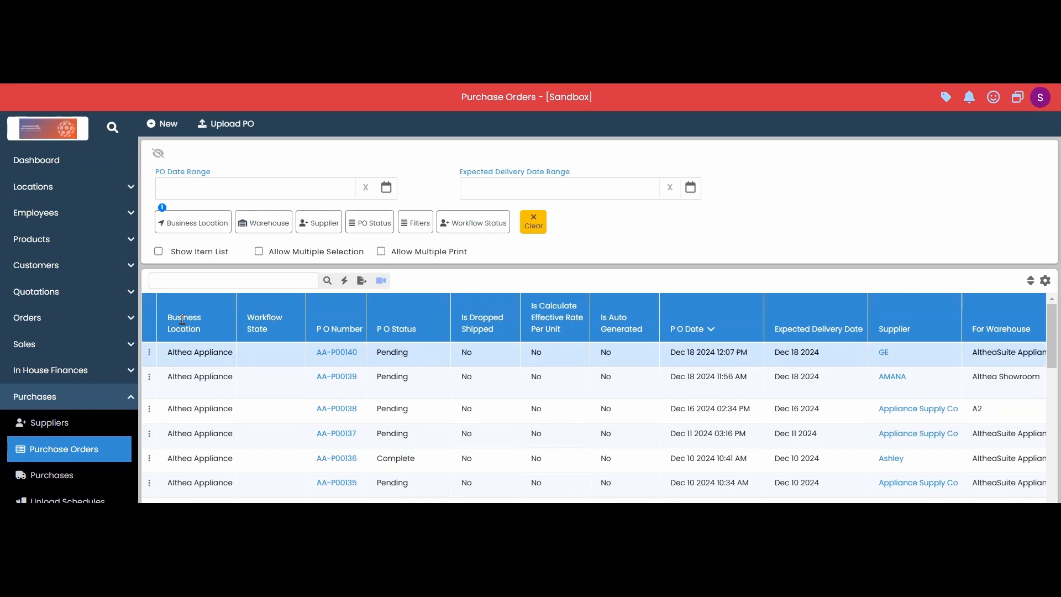
Receive goods against the new GE purchase order, adding all of its items, and save the receipt.
click(149, 353)
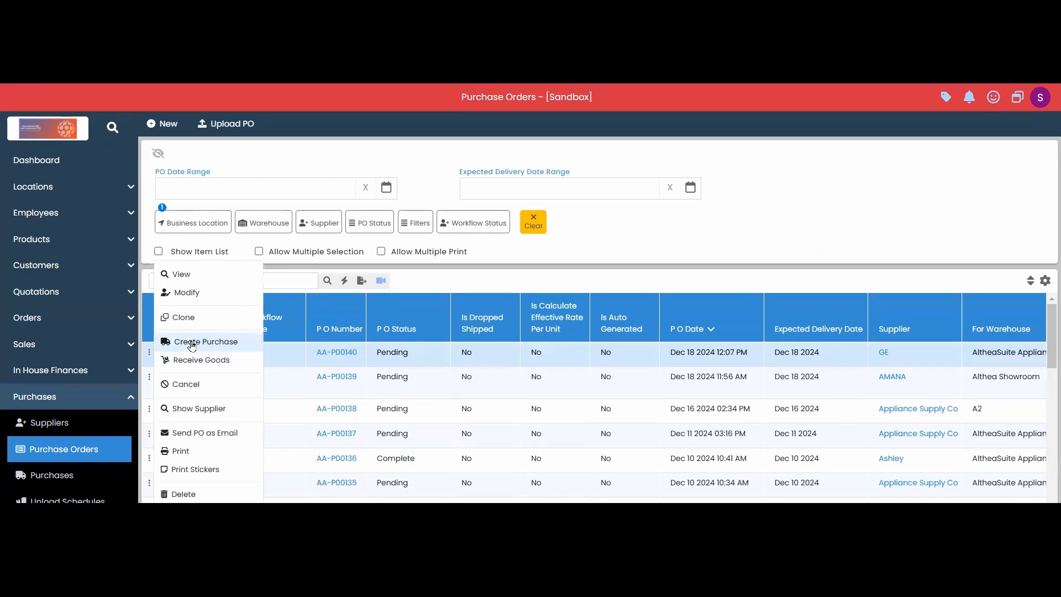
click(196, 369)
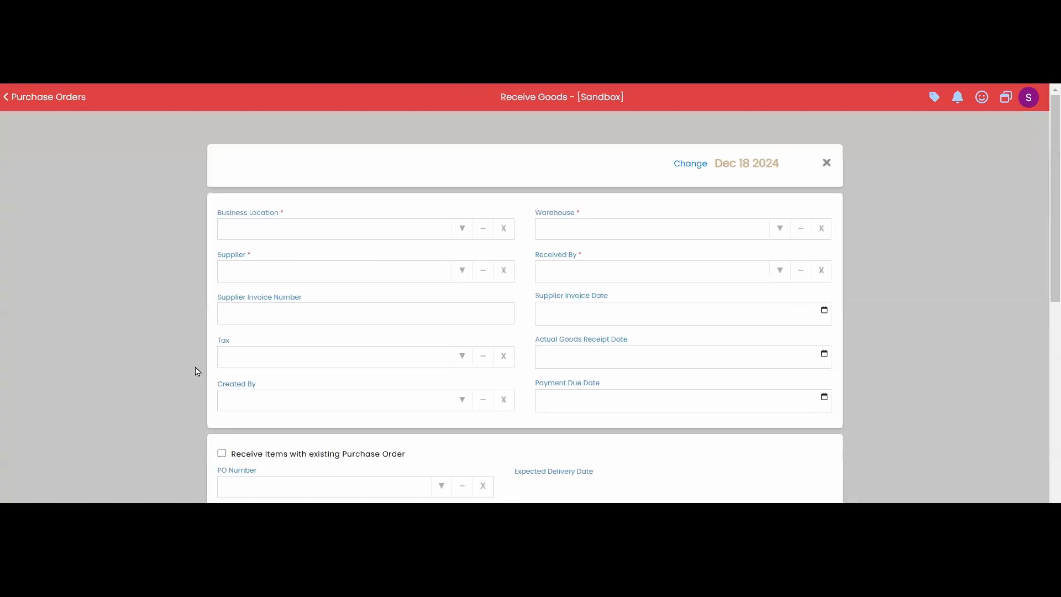
scroll(422, 423, down, 6)
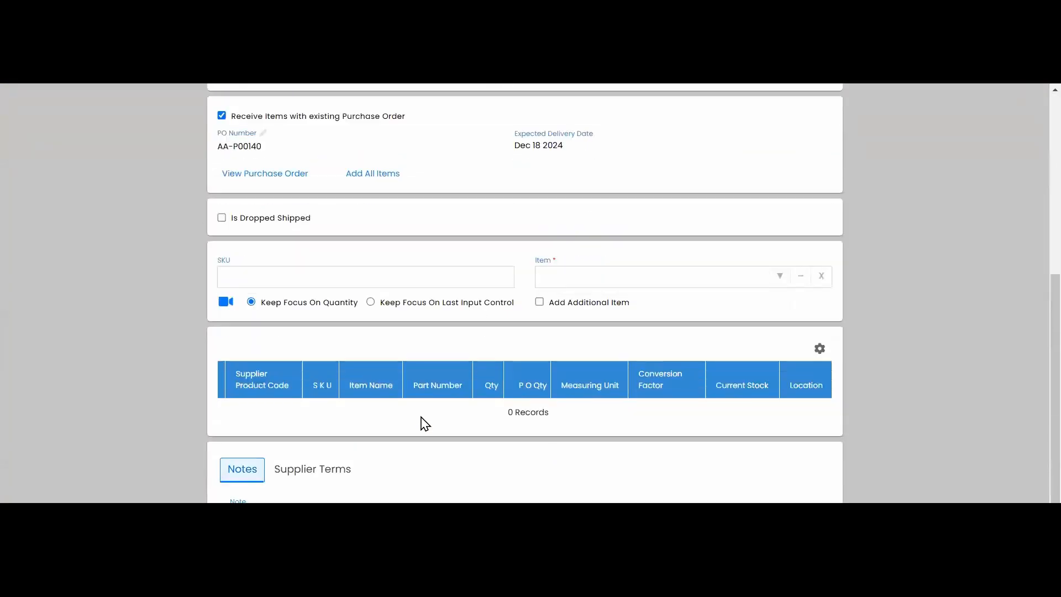
click(372, 173)
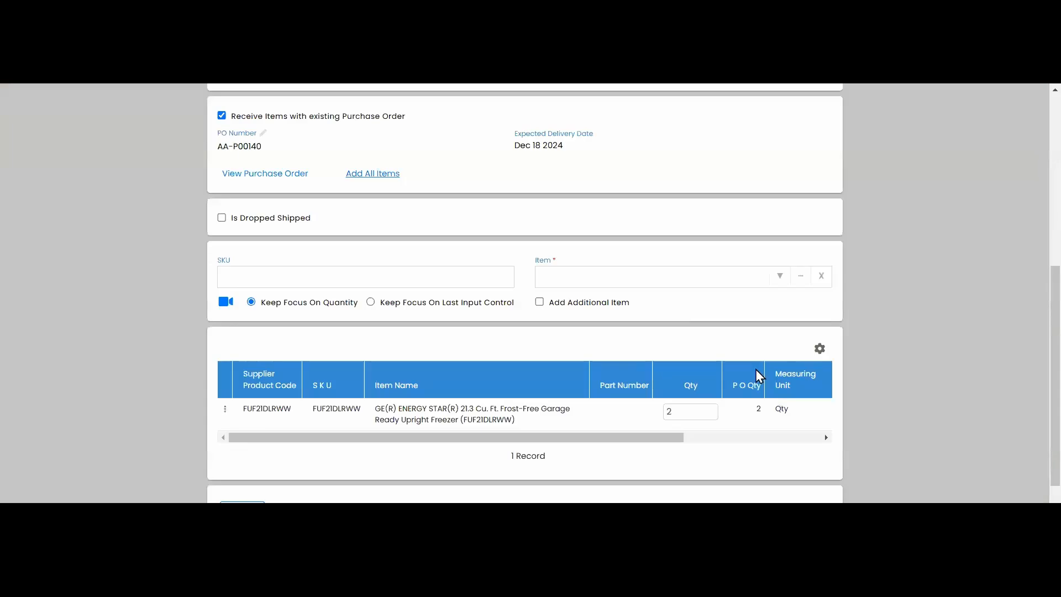
scroll(750, 420, down, 3)
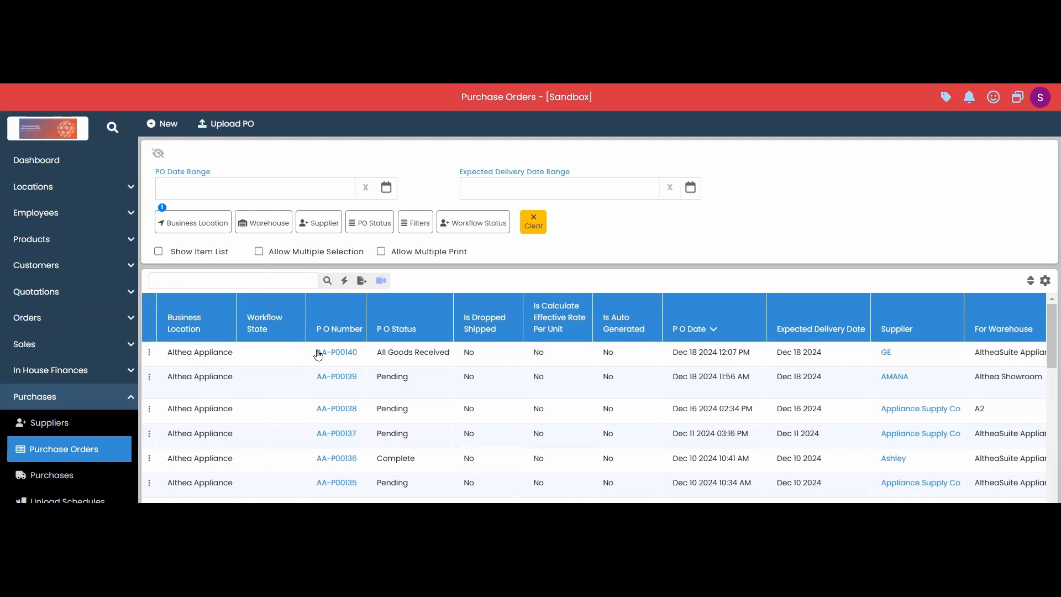
Check the PO status of the GE order in the purchase orders list.
click(293, 358)
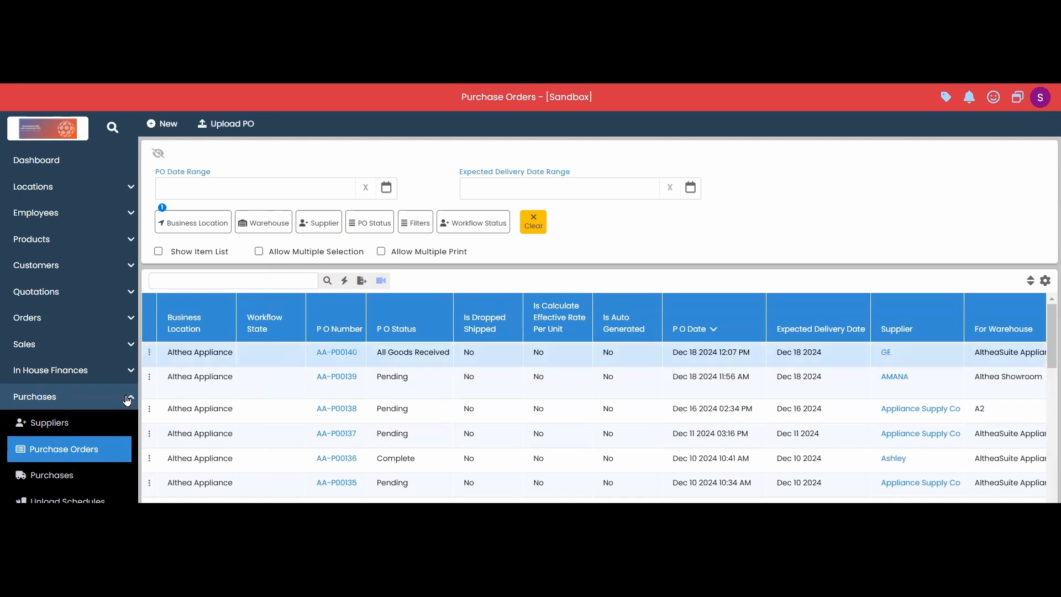
drag(450, 358, 373, 356)
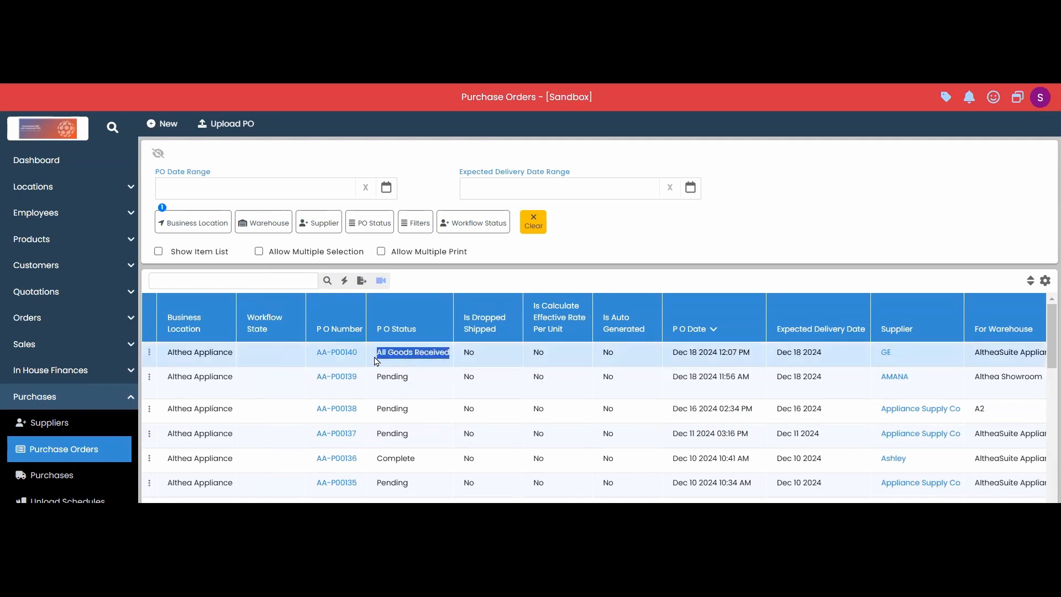
click(460, 377)
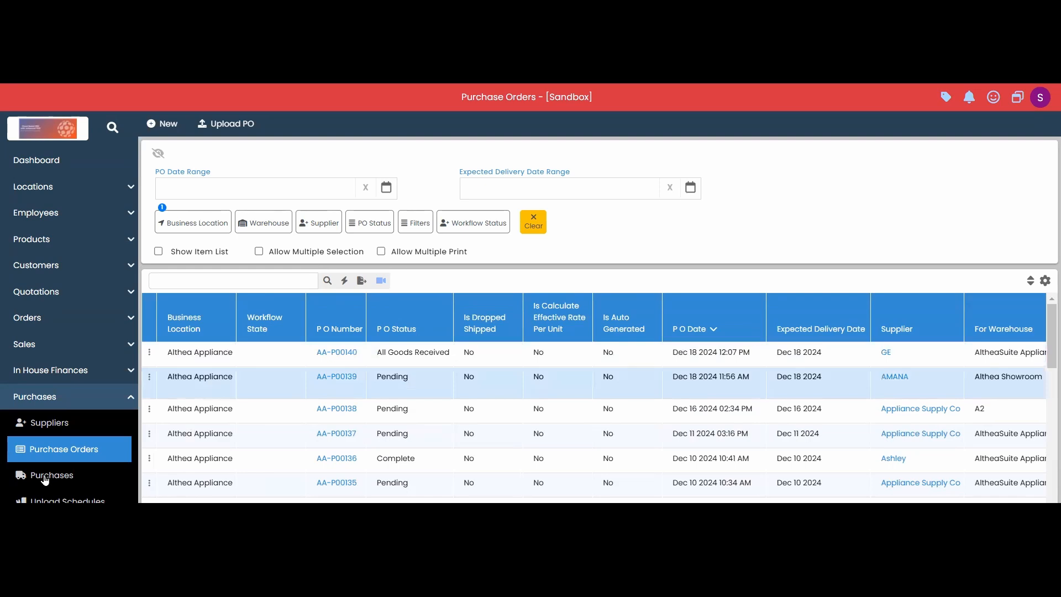
Examine the newest GE purchase's status, linked PO number and PO status in the purchases list.
click(66, 480)
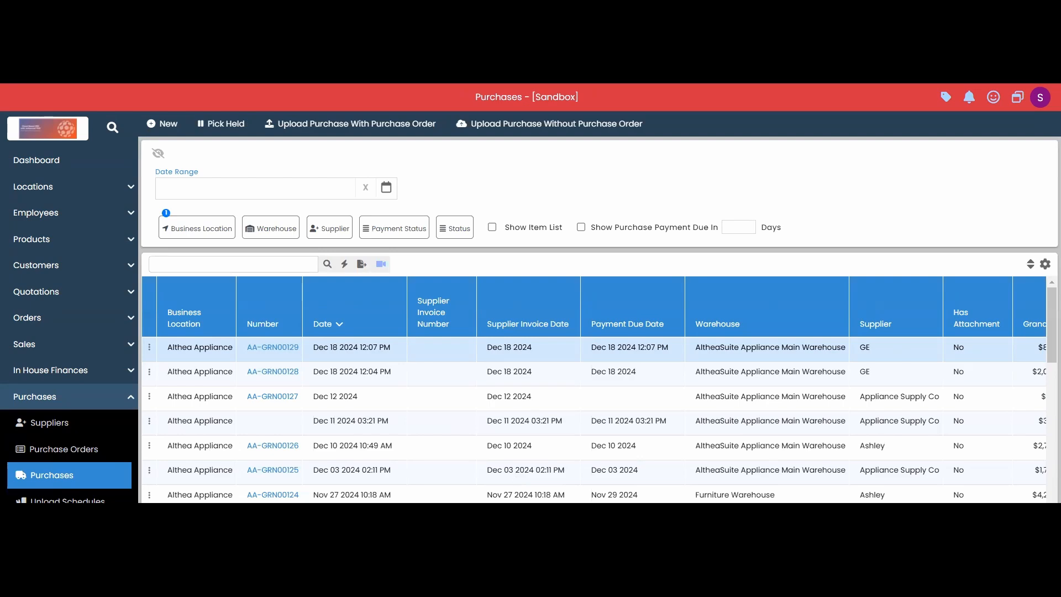
scroll(763, 475, right, 10)
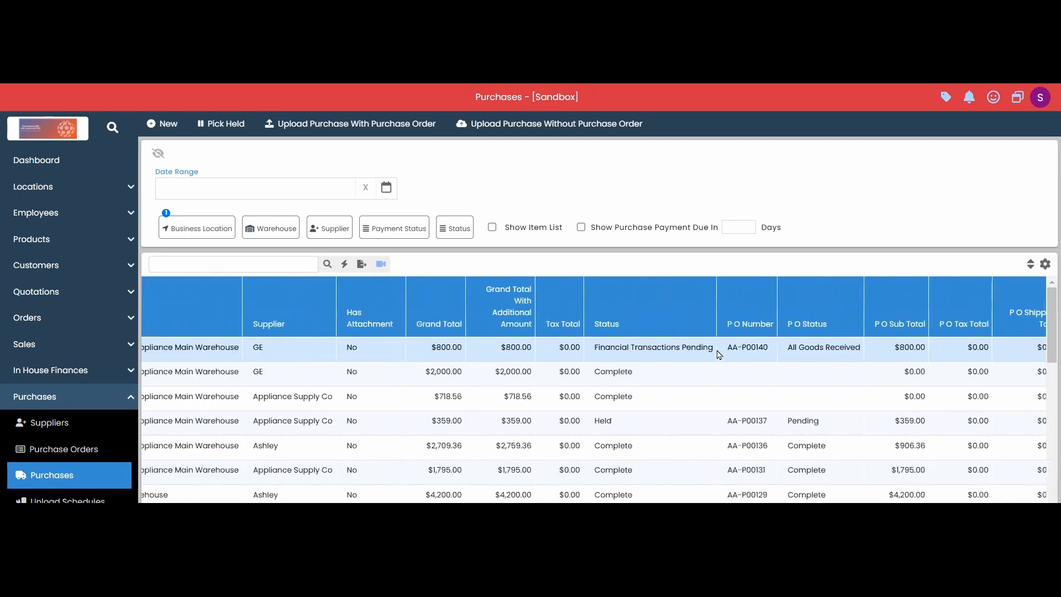
drag(715, 353, 589, 344)
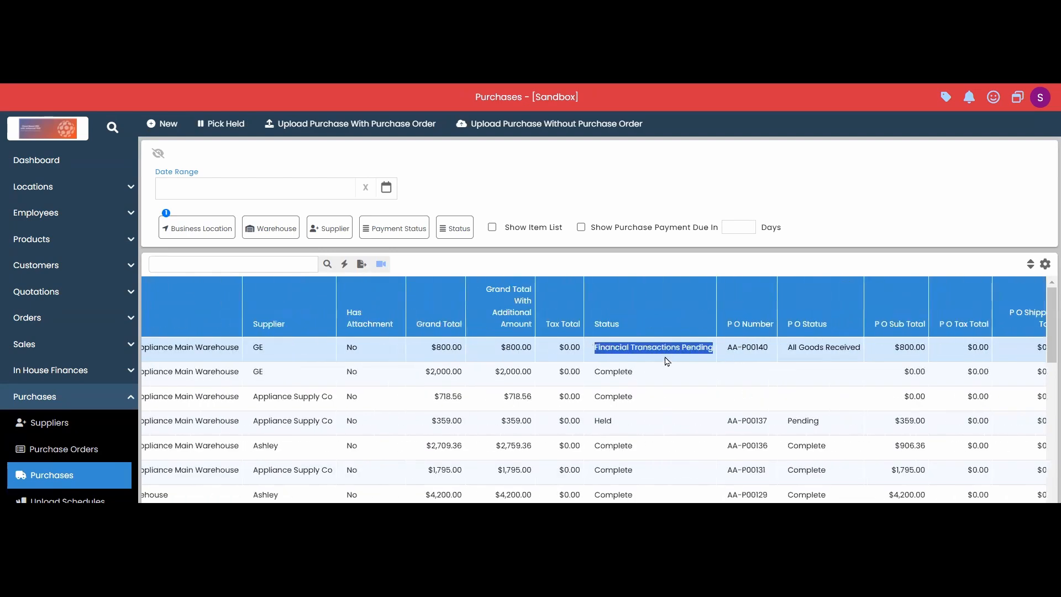
drag(773, 351, 724, 350)
drag(861, 347, 785, 338)
click(823, 348)
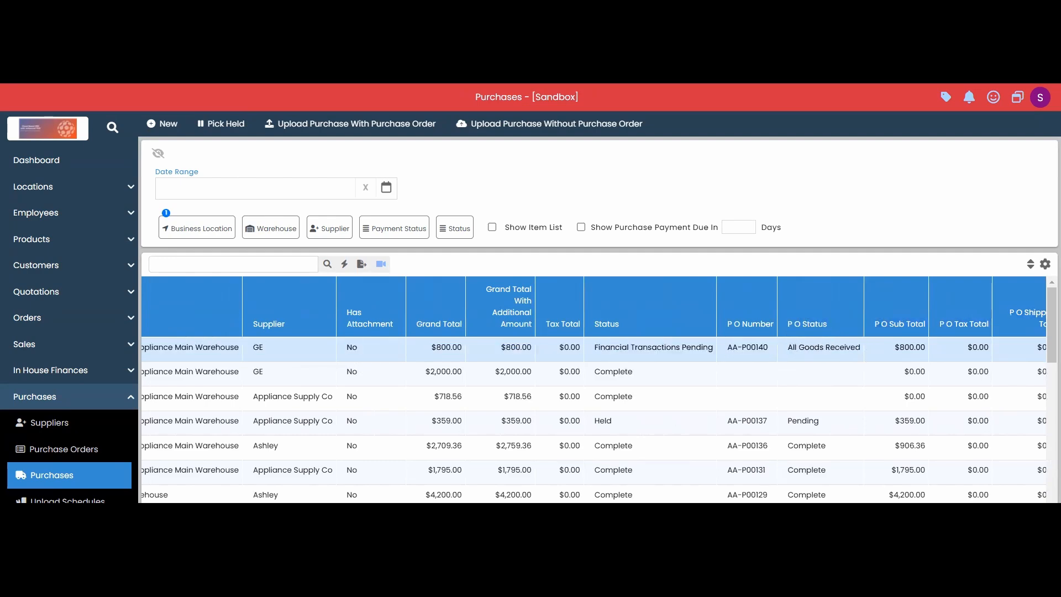
Open the newest GE purchase from the purchases list and review its details, linked purchase order and received item.
scroll(826, 348, left, 3)
scroll(180, 451, left, 5)
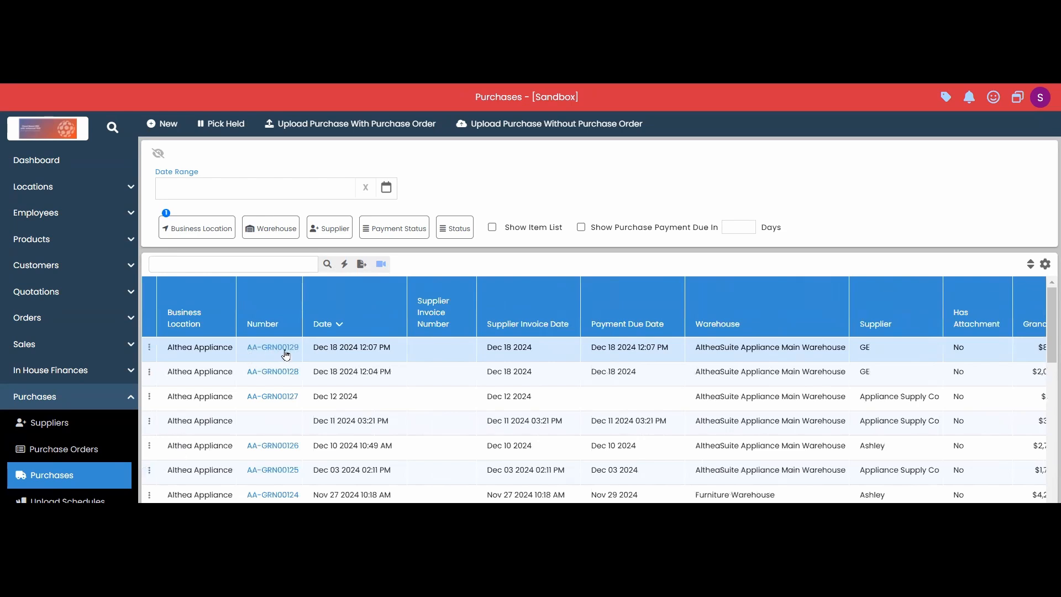
click(149, 348)
click(280, 348)
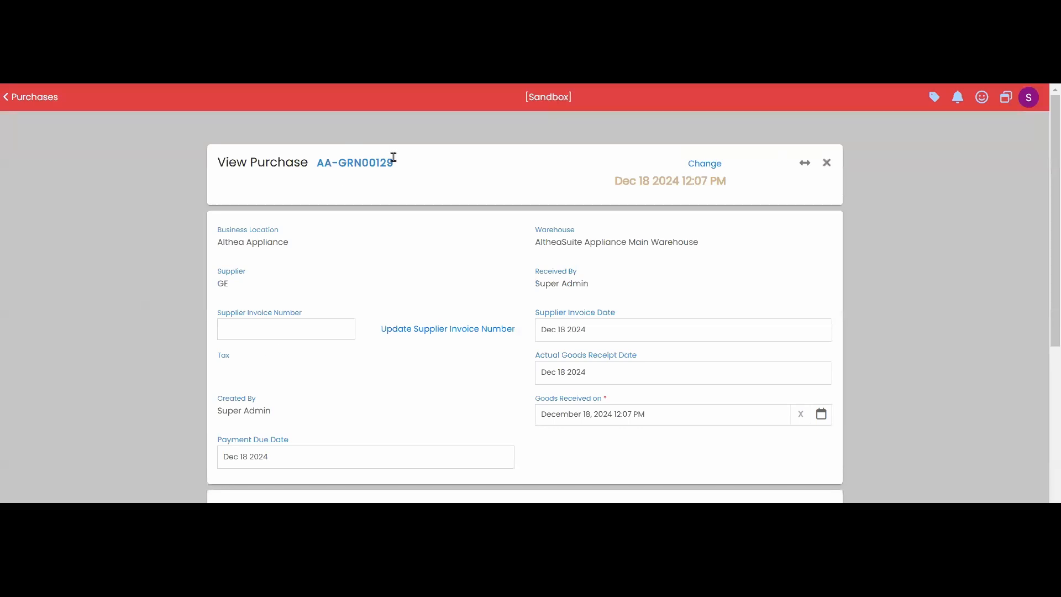
scroll(392, 158, down, 1)
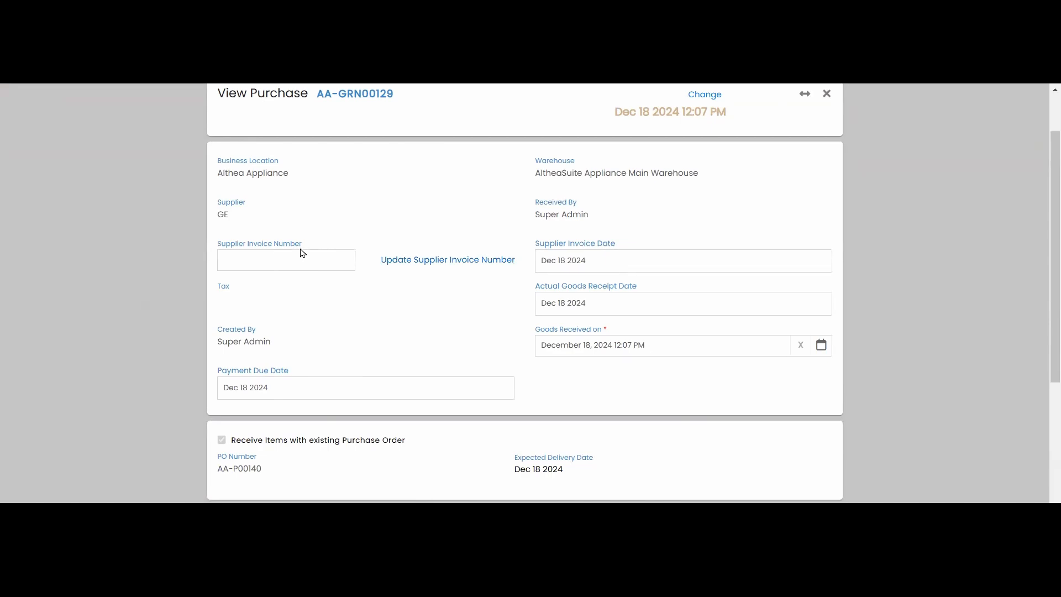
scroll(346, 268, down, 4)
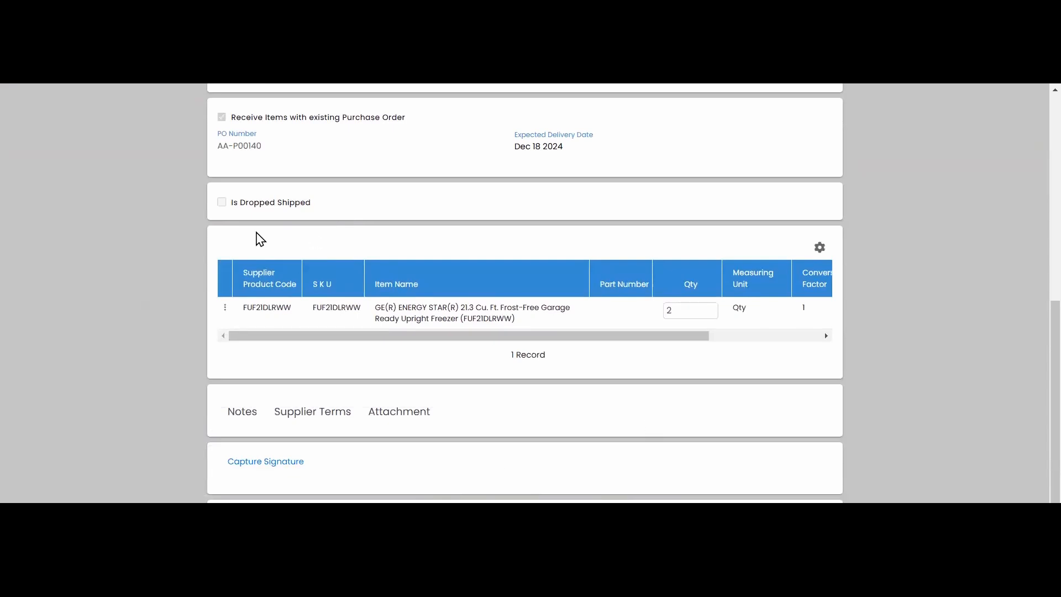
Open the serial number assignment for the purchase's FUF21DLRWW freezer to view its options, and close it and the purchase.
click(226, 307)
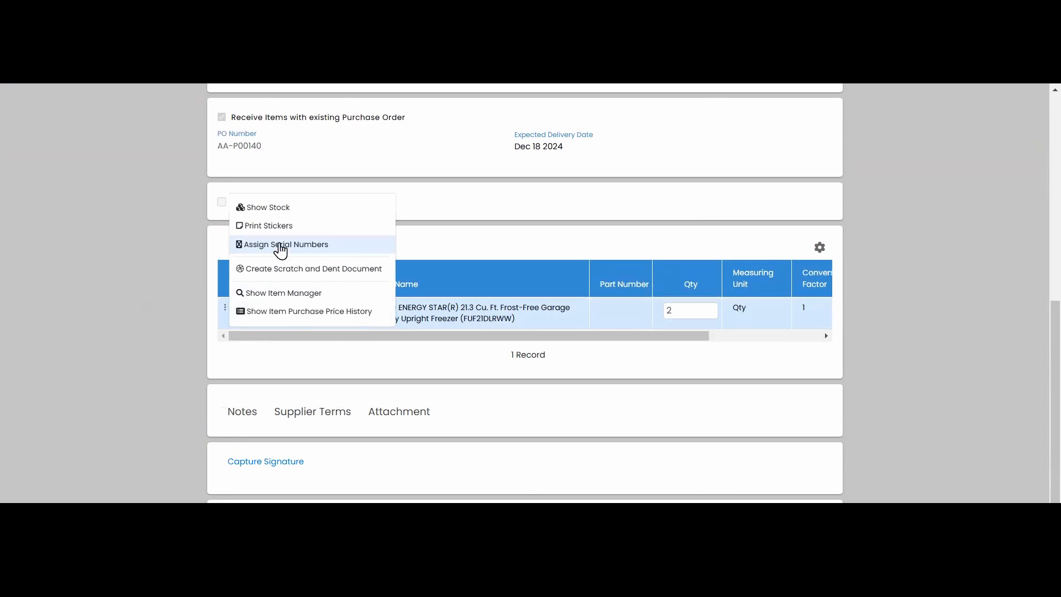
click(280, 250)
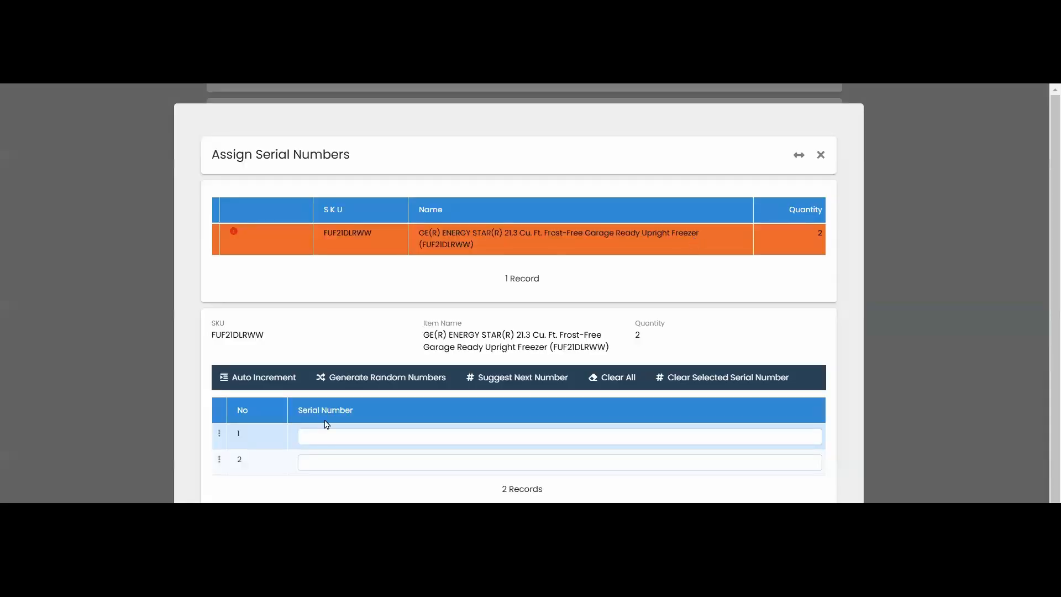
click(356, 380)
click(627, 374)
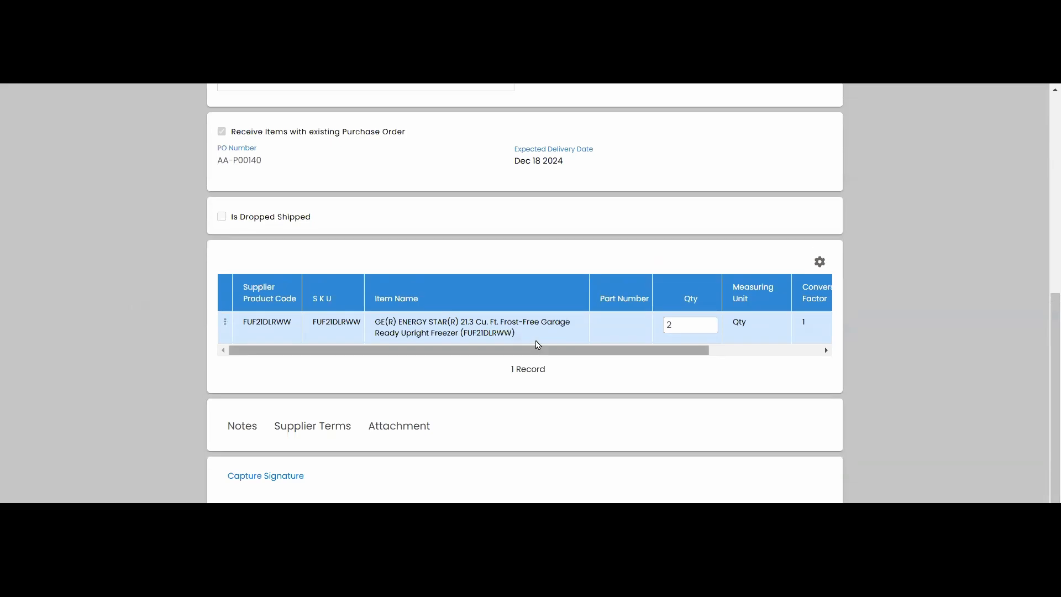
scroll(538, 345, up, 7)
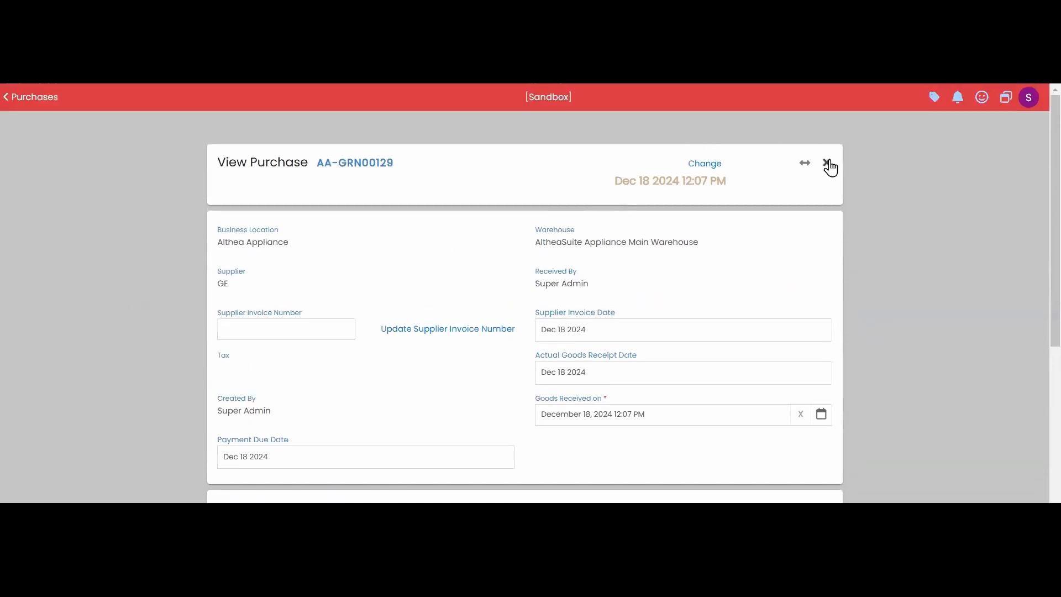
click(825, 165)
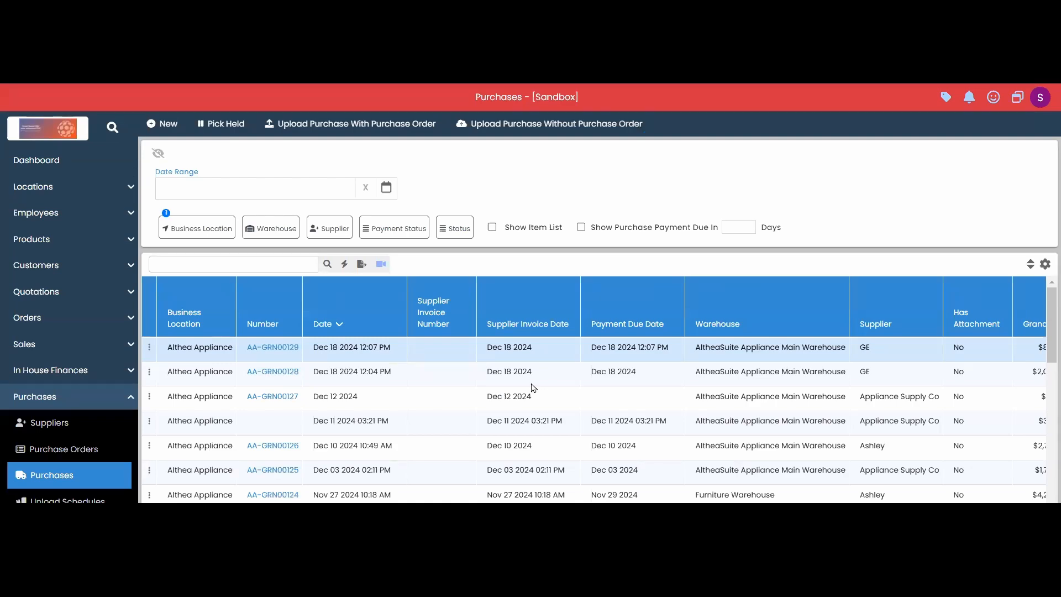
Leave the purchases list and return to the dashboard.
scroll(558, 418, down, 3)
scroll(558, 418, up, 3)
click(112, 405)
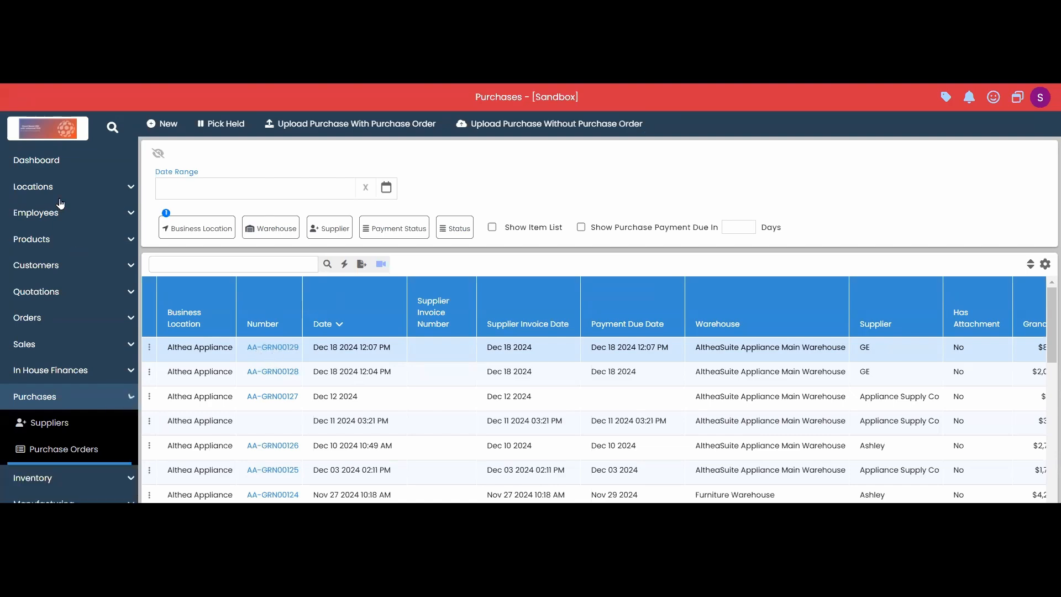
click(56, 160)
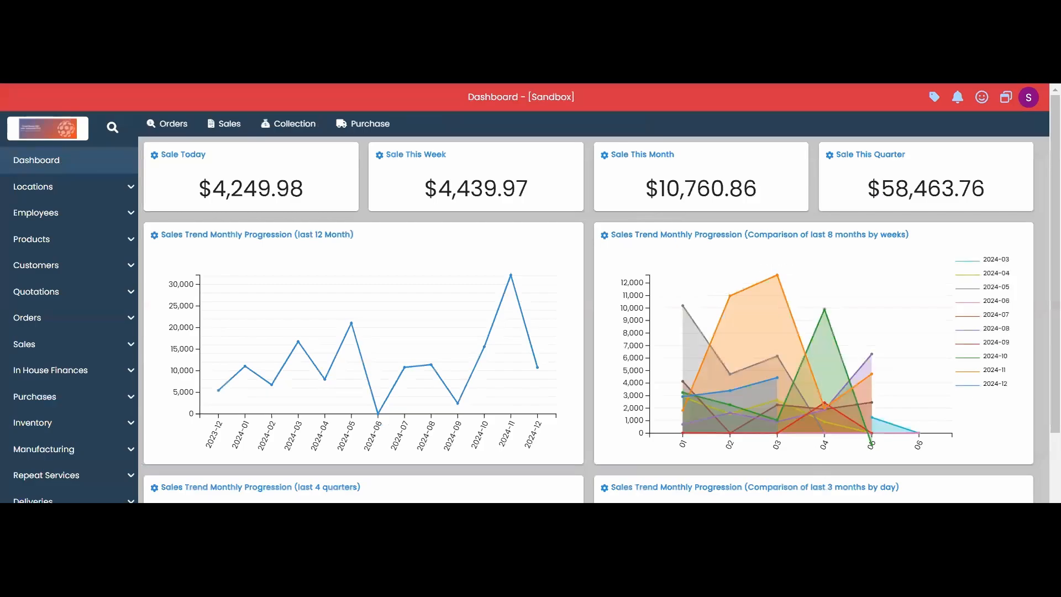